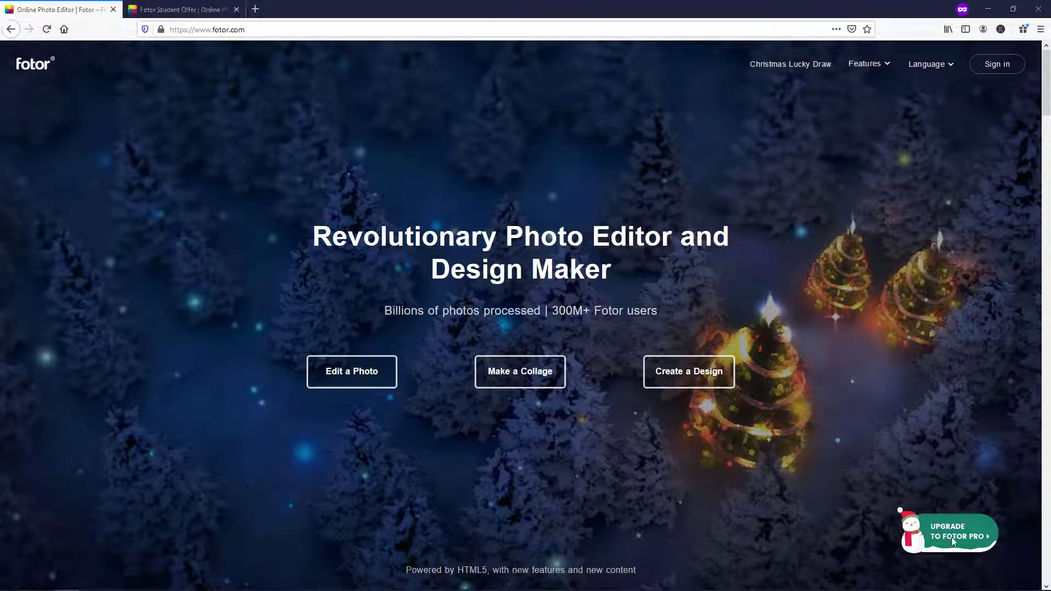
# - Check the student discount page, return home, then sign in with the account e-mail and password
pyautogui.click(171, 10)
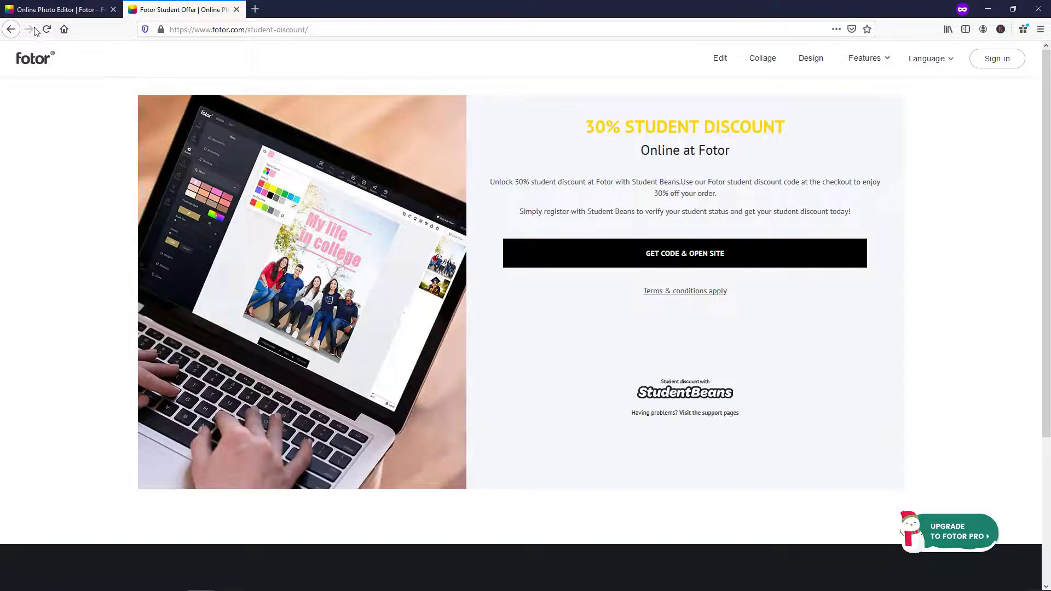
pyautogui.click(50, 10)
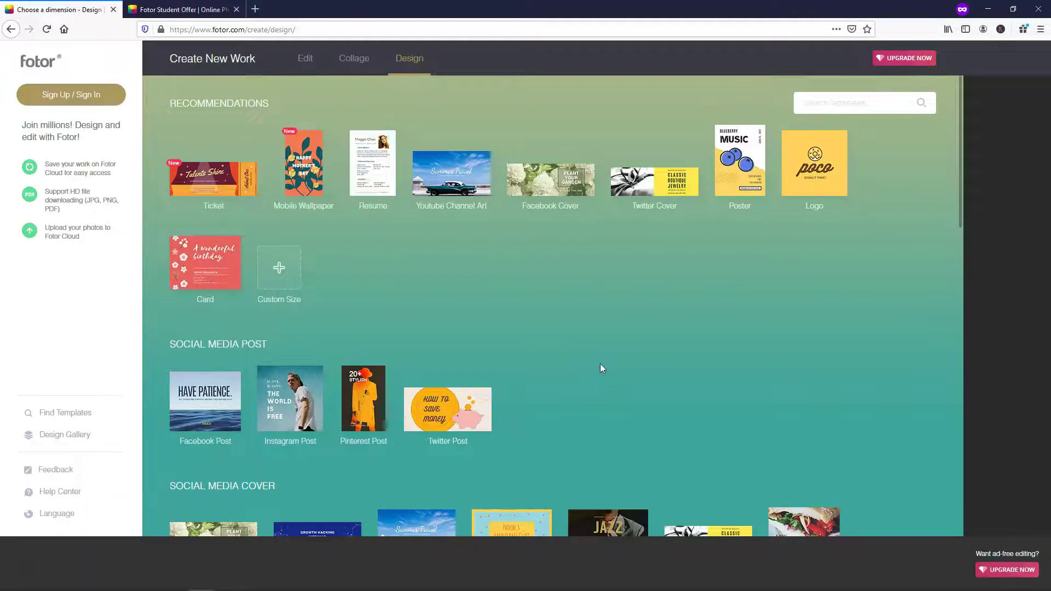
pyautogui.click(85, 104)
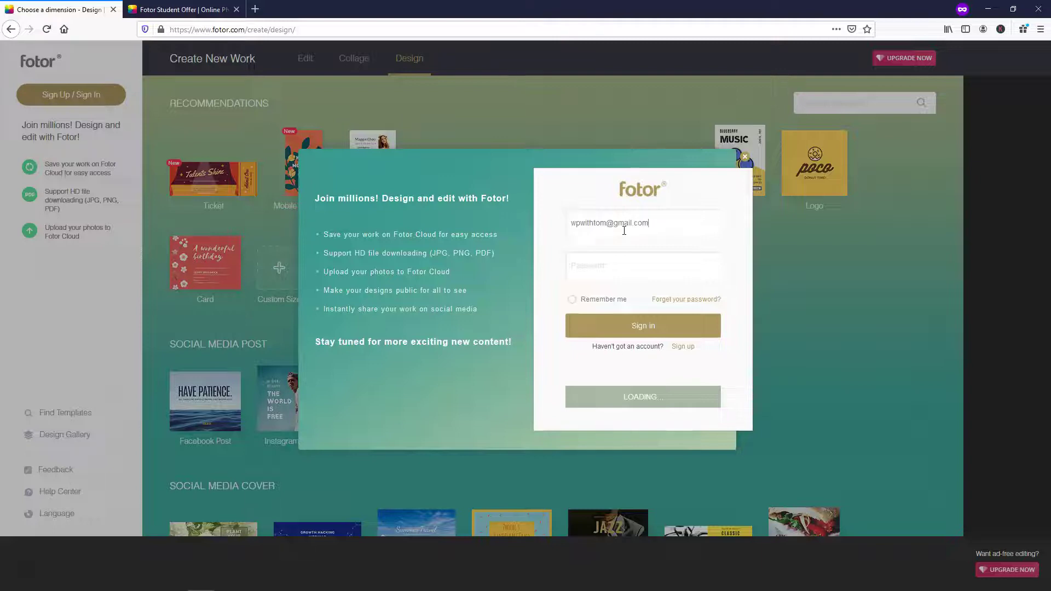
pyautogui.click(630, 266)
pyautogui.write('********')
pyautogui.press('Return')
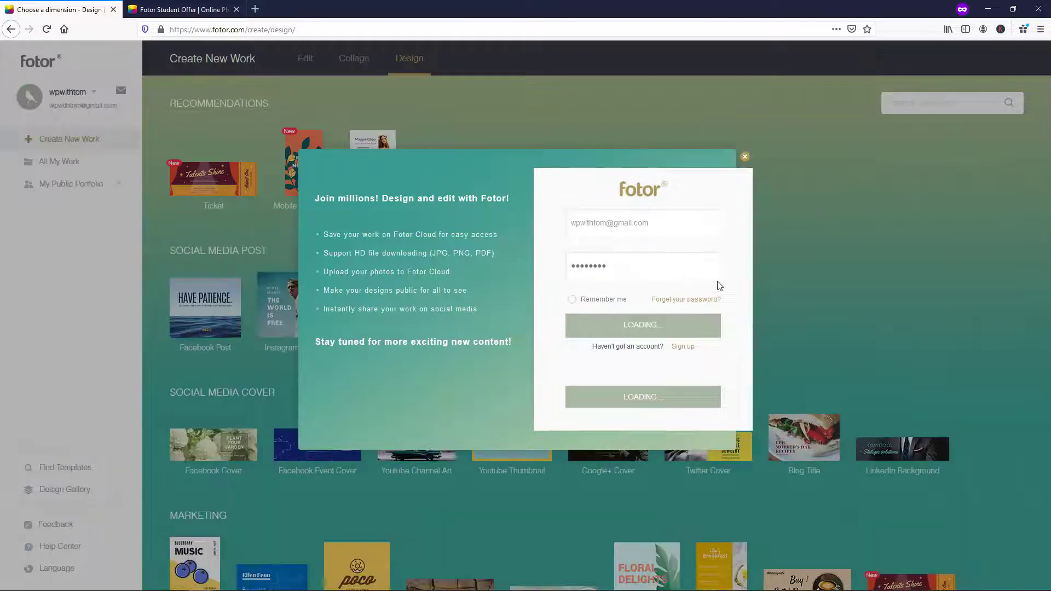
# - Dismiss the sign-in window and browse down through the design categories, then back to the top
pyautogui.click(744, 159)
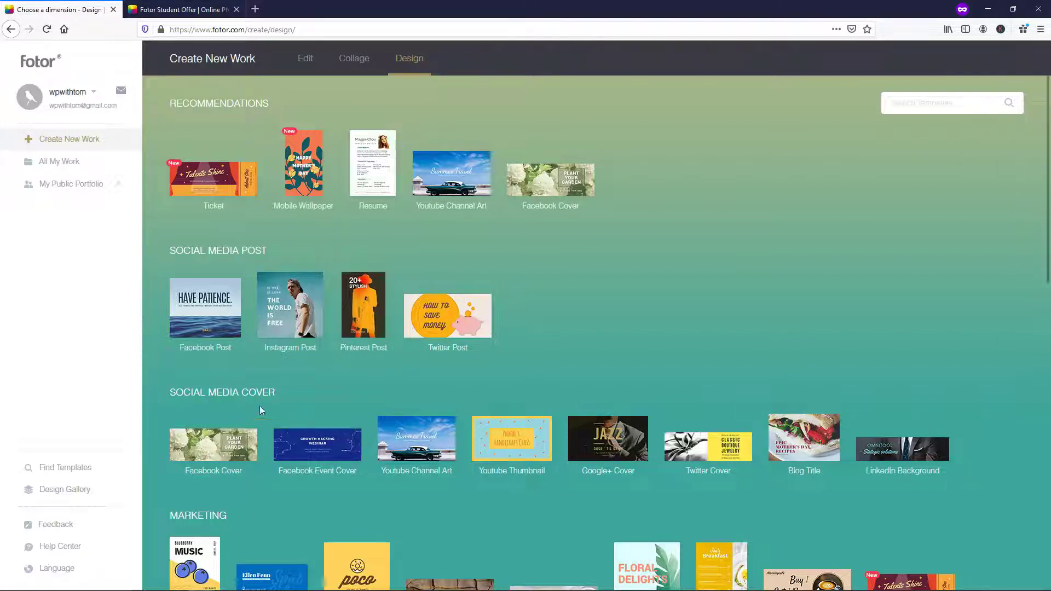
pyautogui.scroll(-3, 345, 394)
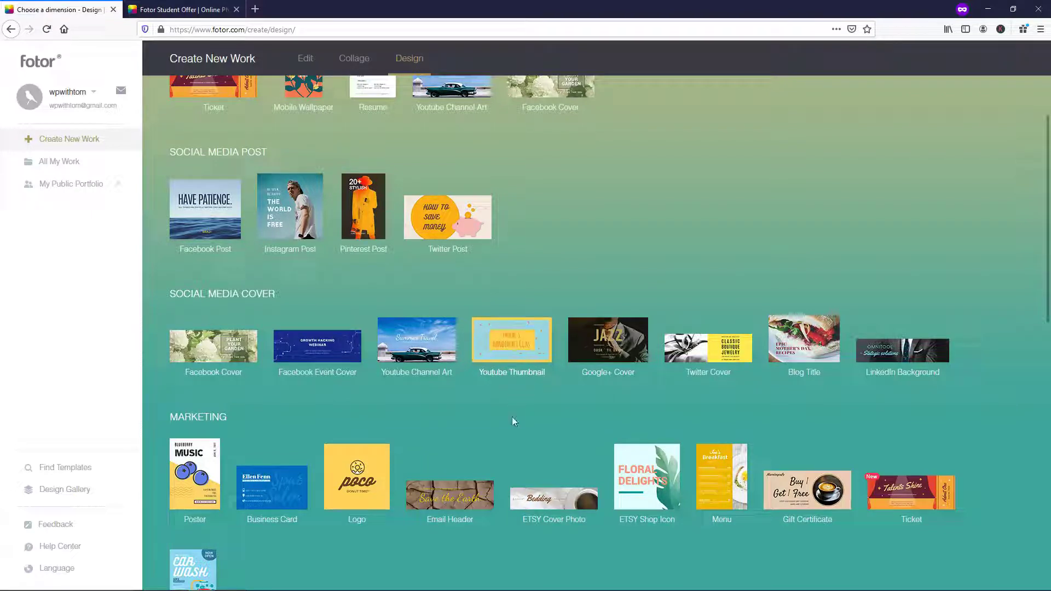
pyautogui.scroll(-5, 513, 420)
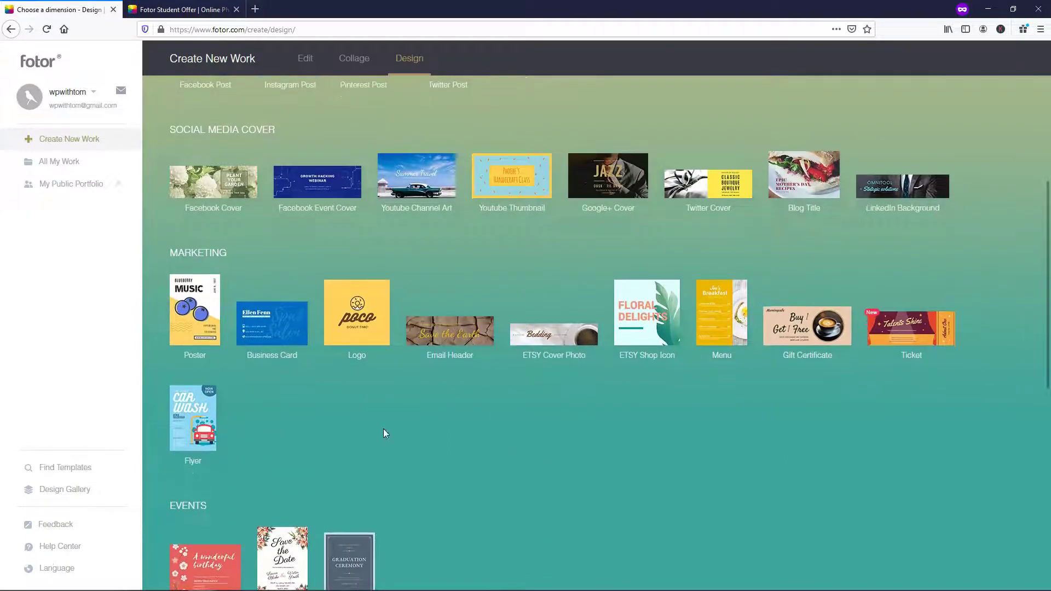
pyautogui.scroll(-4, 421, 412)
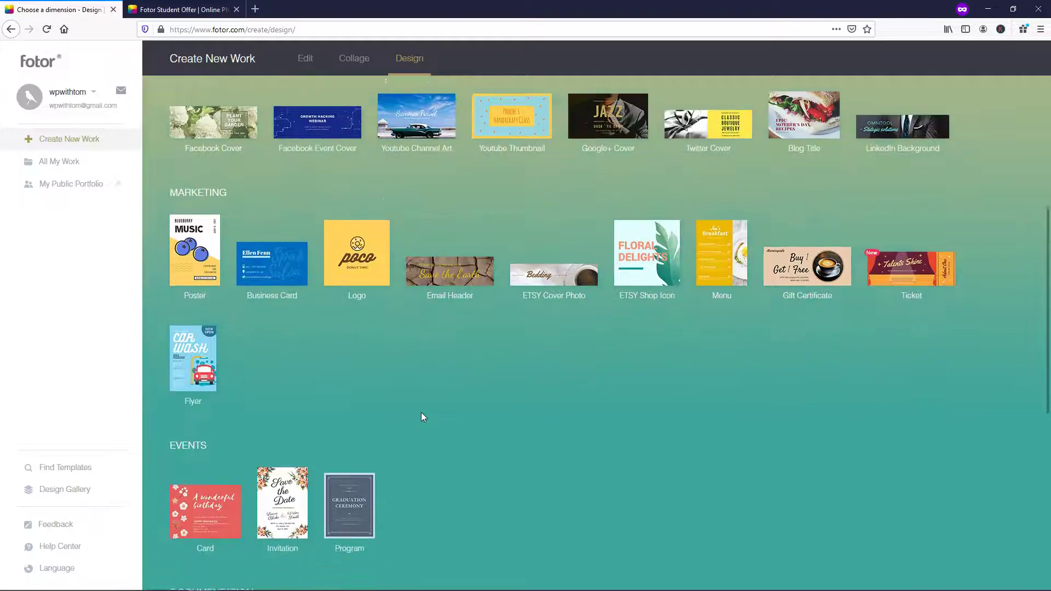
pyautogui.scroll(-2, 505, 419)
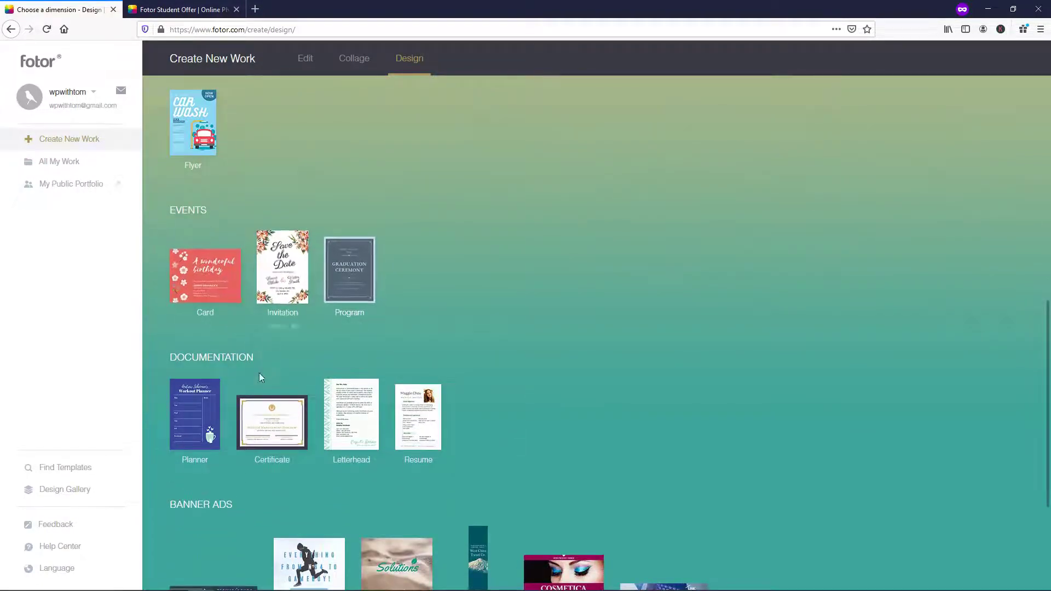
pyautogui.scroll(-4, 495, 432)
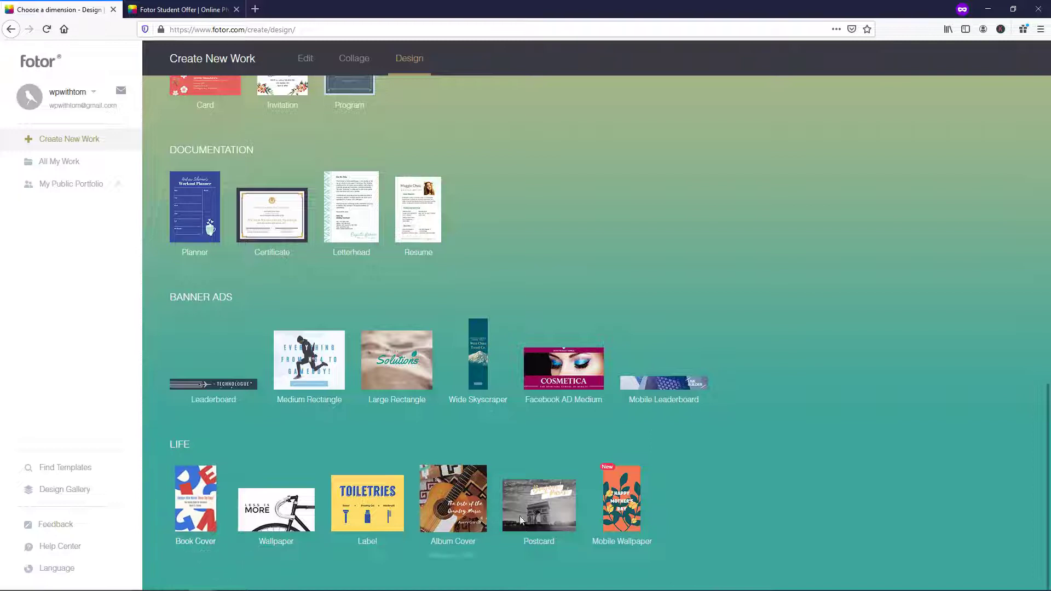
pyautogui.scroll(13, 881, 465)
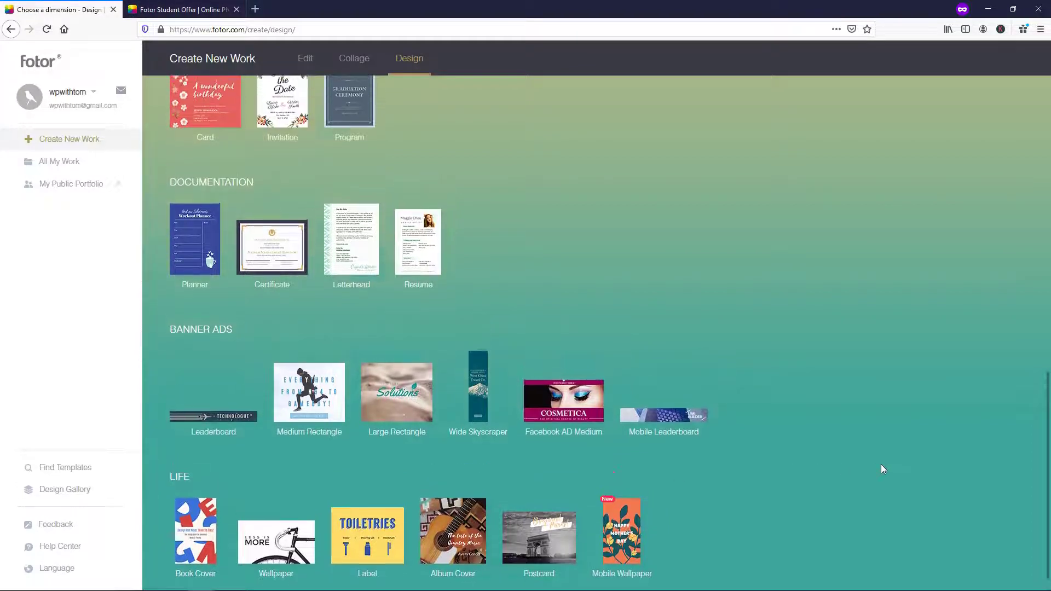
pyautogui.scroll(1, 881, 471)
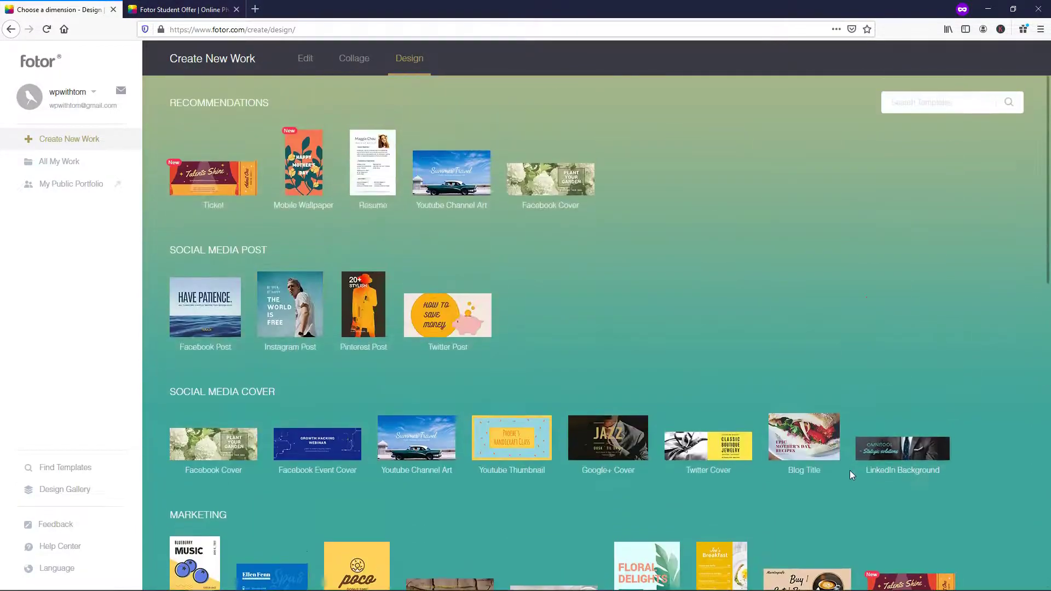
# - Start a 1280 × 720 YouTube Thumbnail, dismissing the student offer tab, notification prompt and tutorial video
pyautogui.click(511, 446)
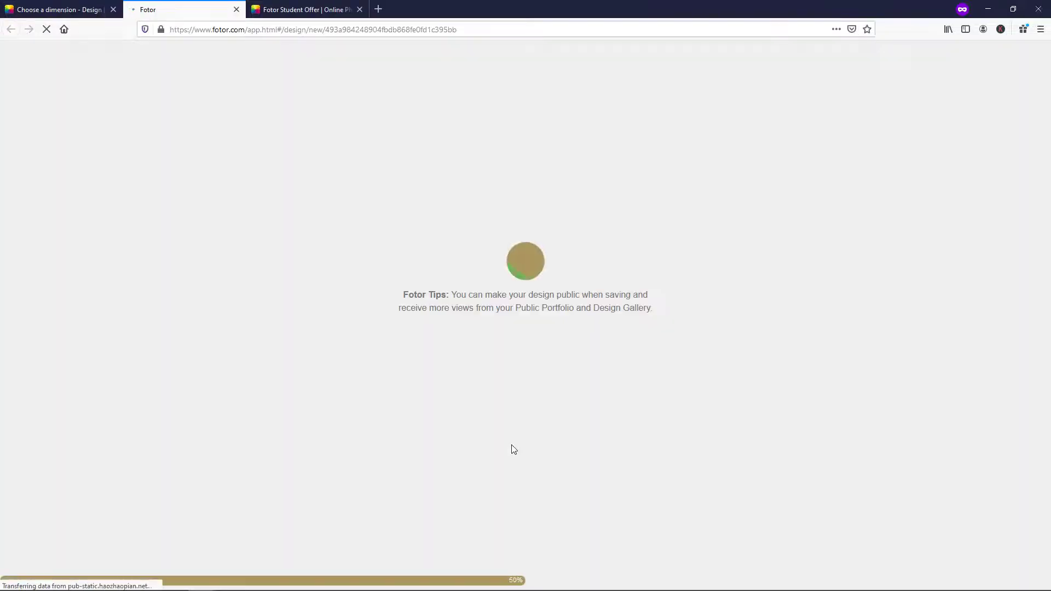
pyautogui.click(321, 9)
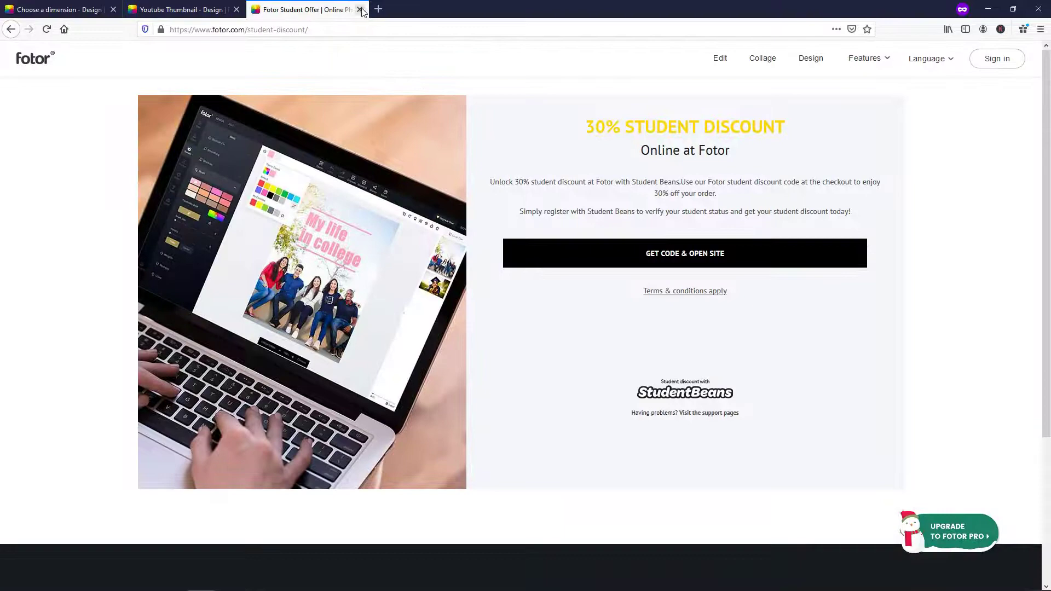
pyautogui.click(359, 9)
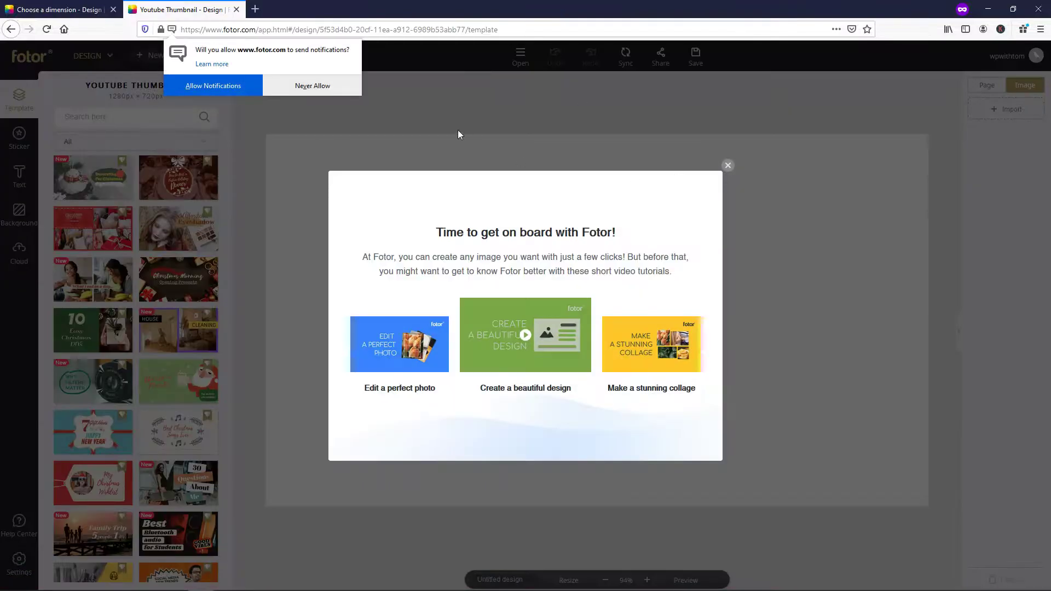
pyautogui.click(339, 90)
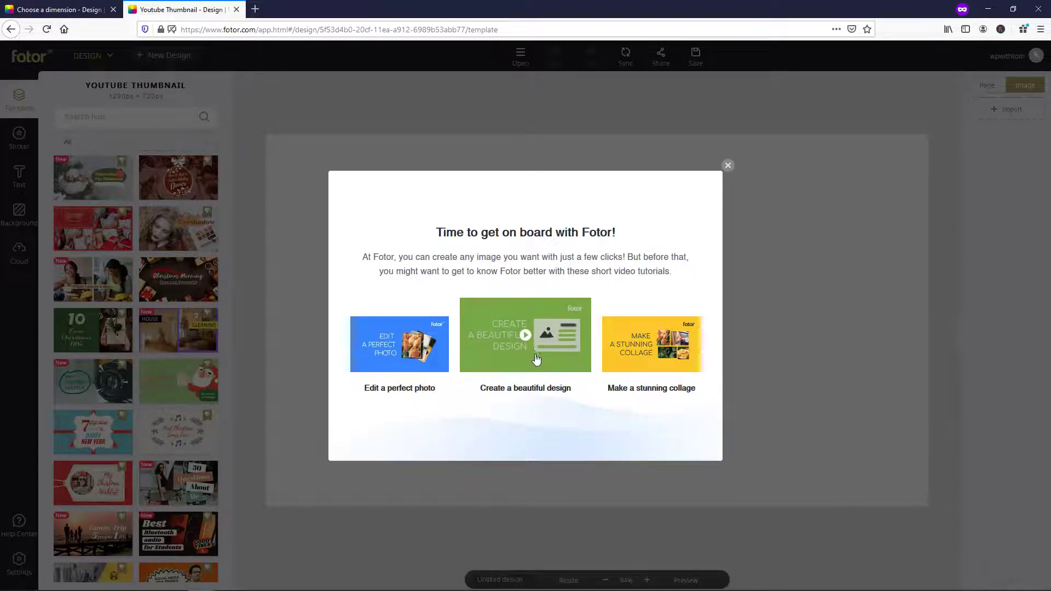
pyautogui.click(527, 334)
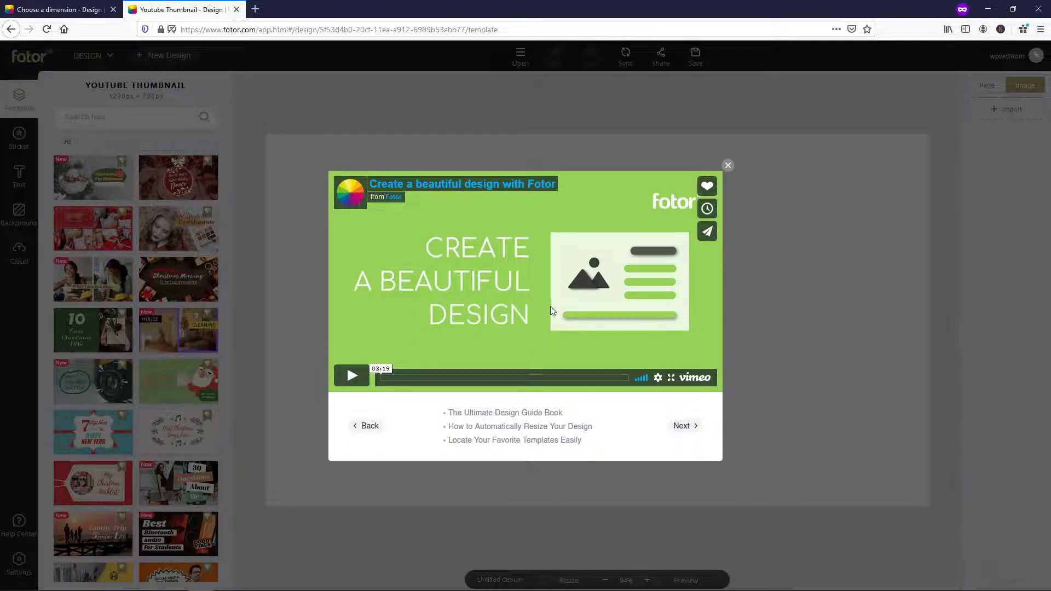
pyautogui.click(728, 166)
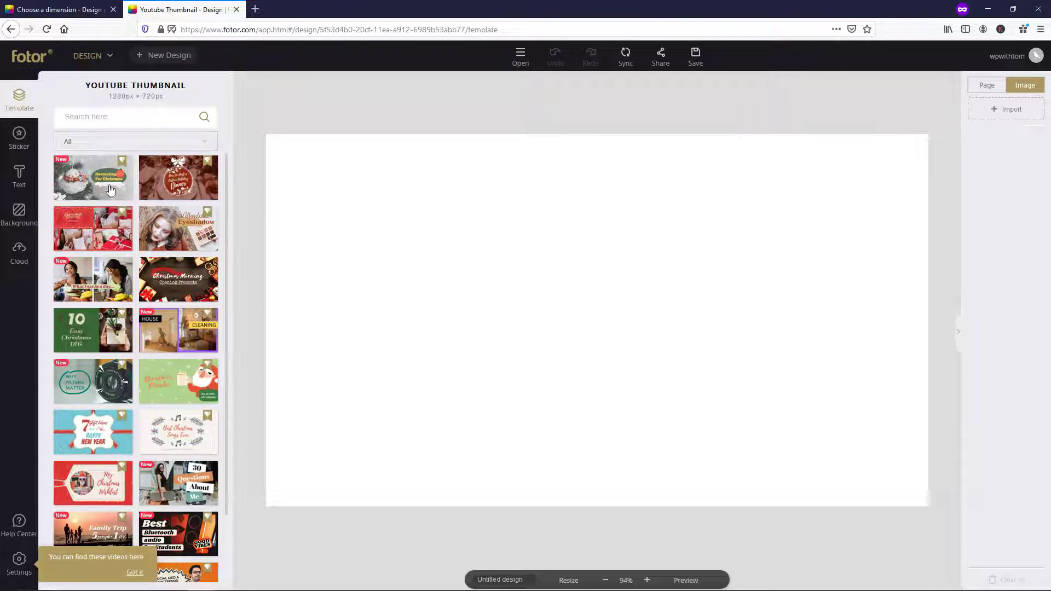
# - Search thumbnail templates for 'social media' and apply the SOCIAL MEDIA NEW TRENDS 2023 template
pyautogui.click(95, 116)
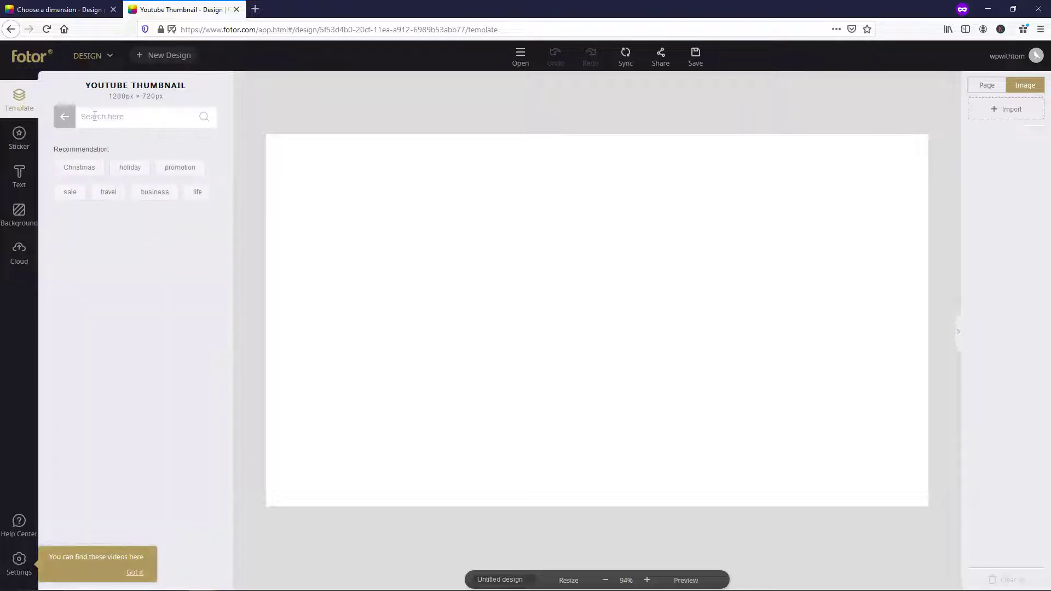
pyautogui.write('social media')
pyautogui.press('Return')
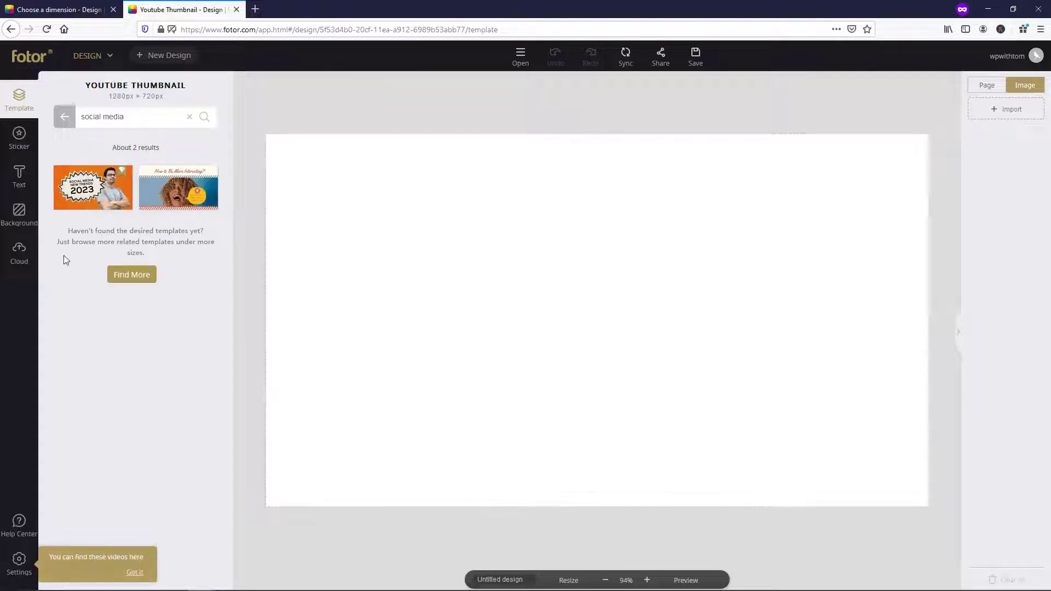
pyautogui.click(86, 192)
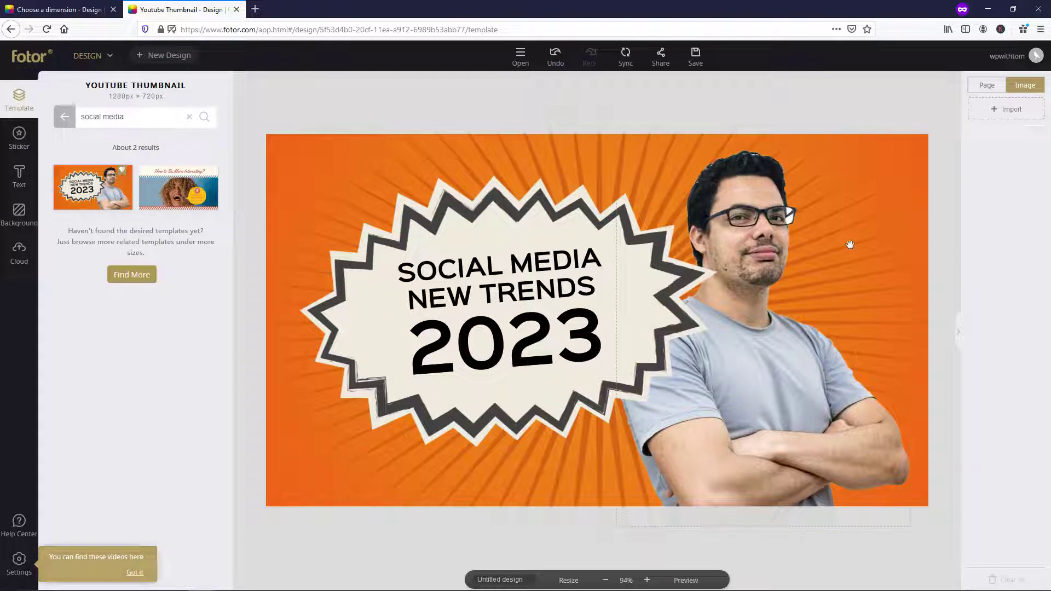
# - Delete the man's photo on the right and its empty sky-and-grass image placeholder
pyautogui.click(767, 229)
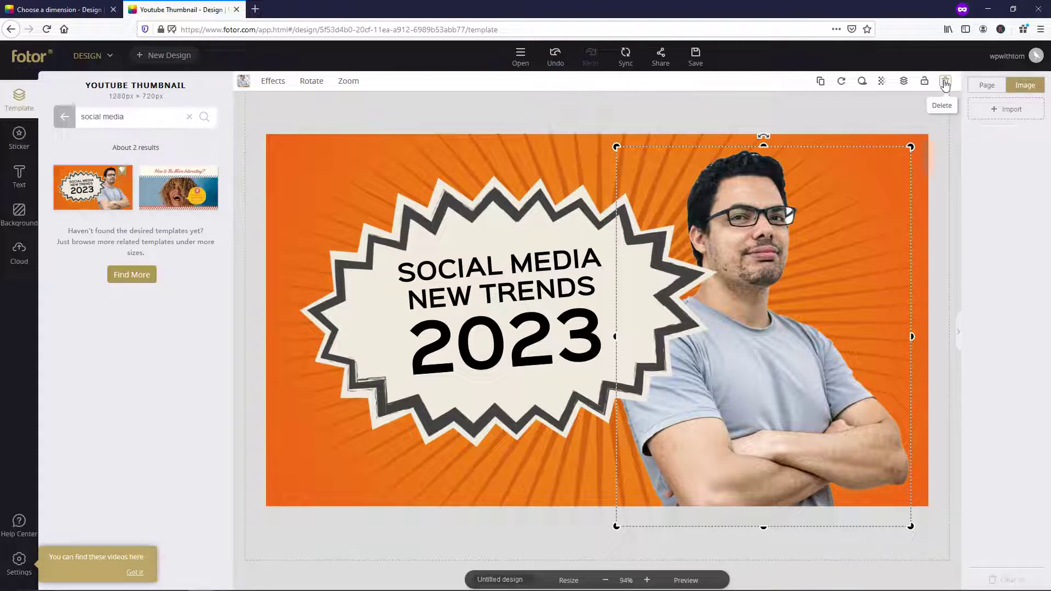
pyautogui.click(945, 82)
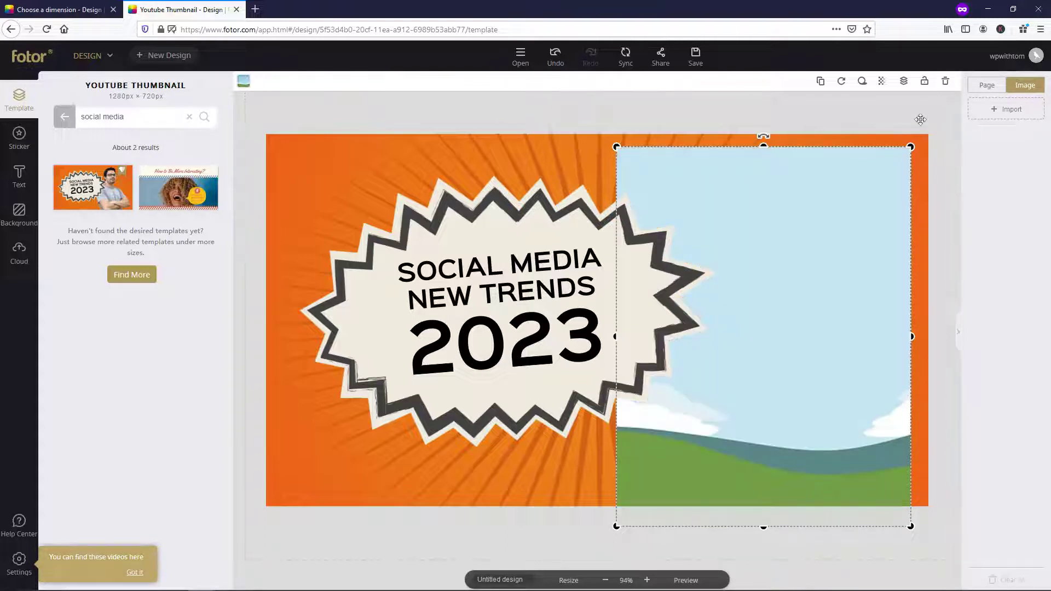
pyautogui.click(946, 82)
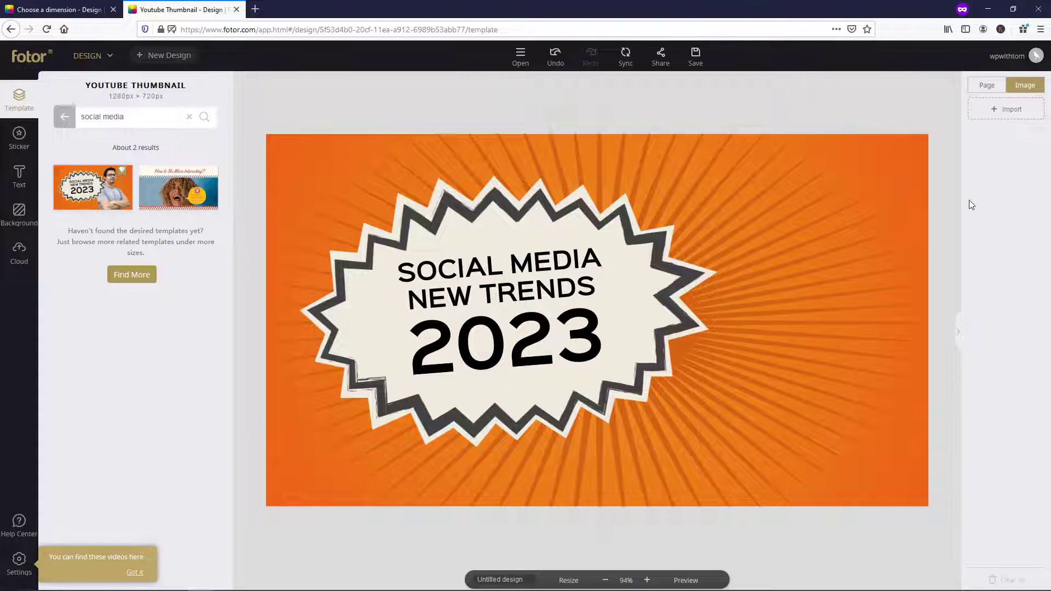
# - Upload the pointing avatar image, place it lower right, and enlarge it to fill the right side
pyautogui.click(1014, 110)
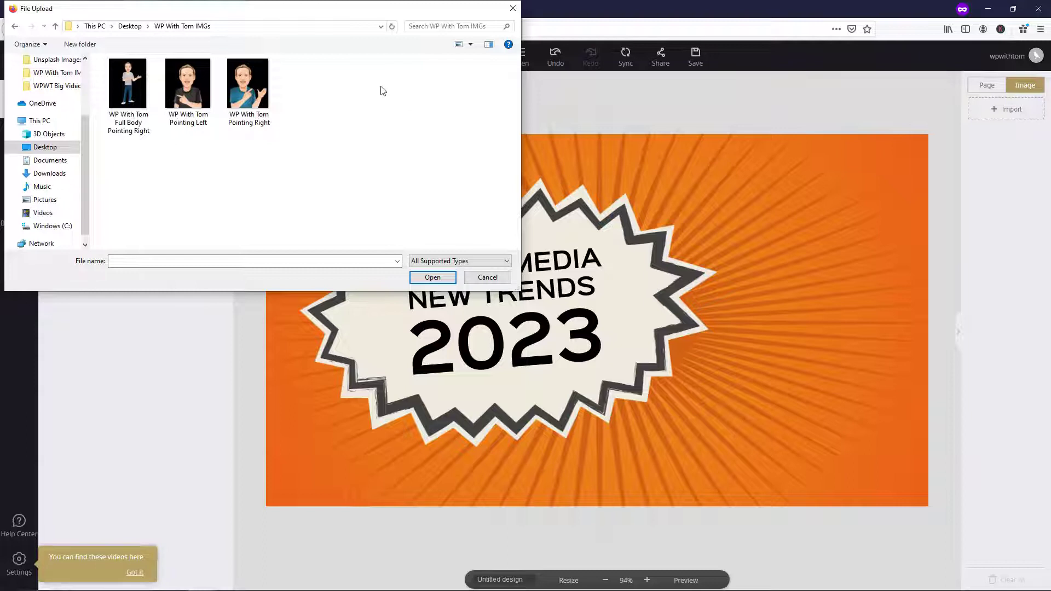
pyautogui.click(247, 83)
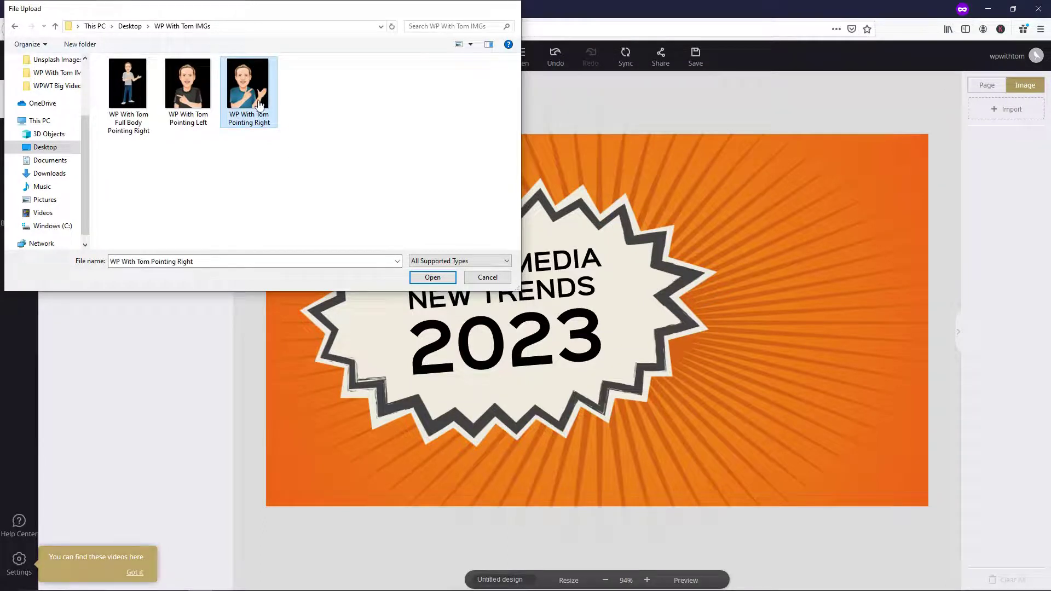
pyautogui.doubleClick(248, 83)
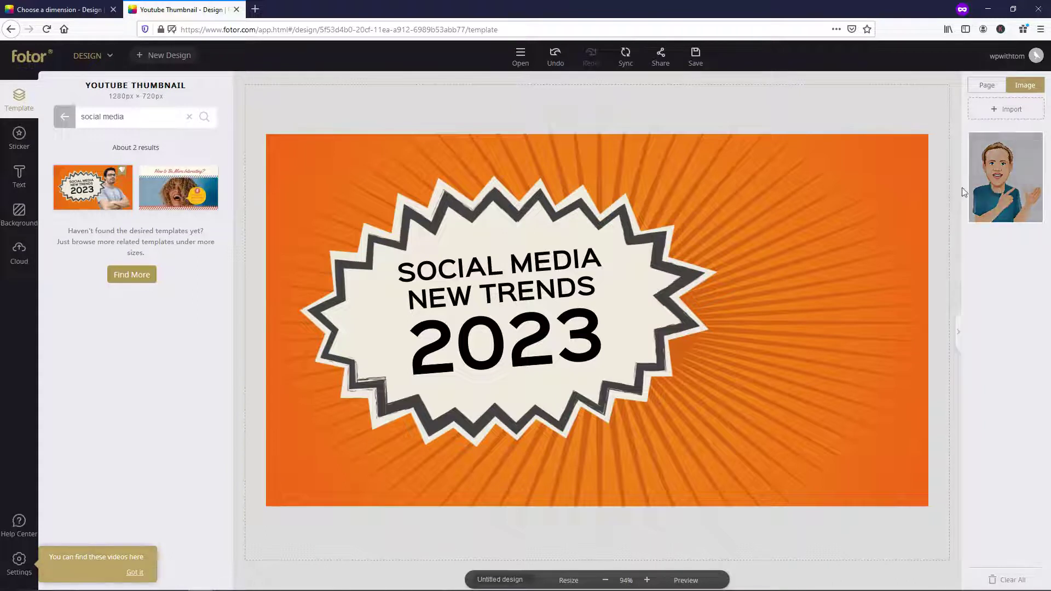
pyautogui.click(1000, 184)
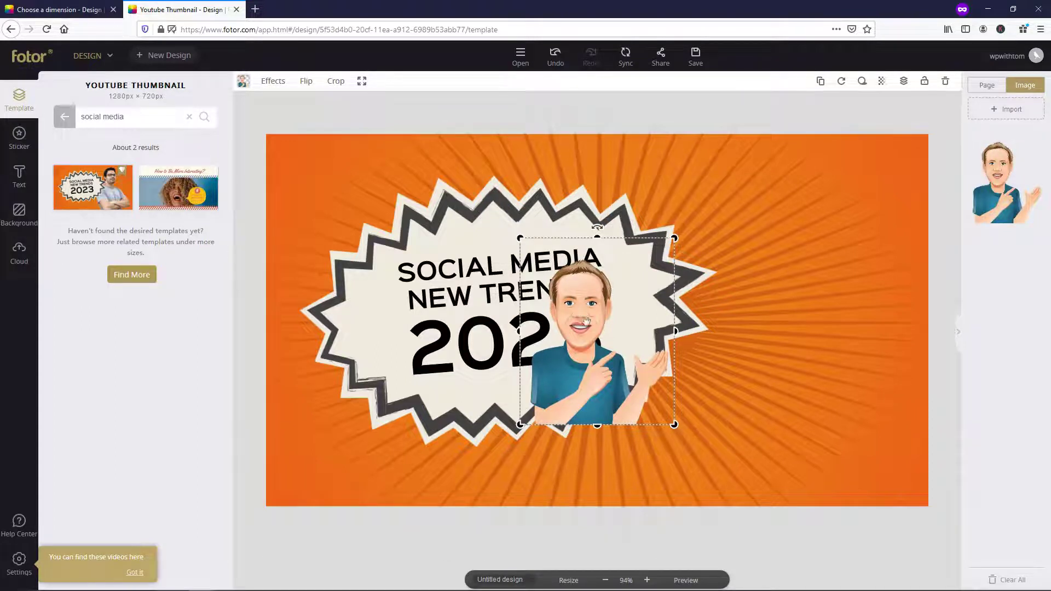
pyautogui.moveTo(582, 310); pyautogui.dragTo(727, 394)
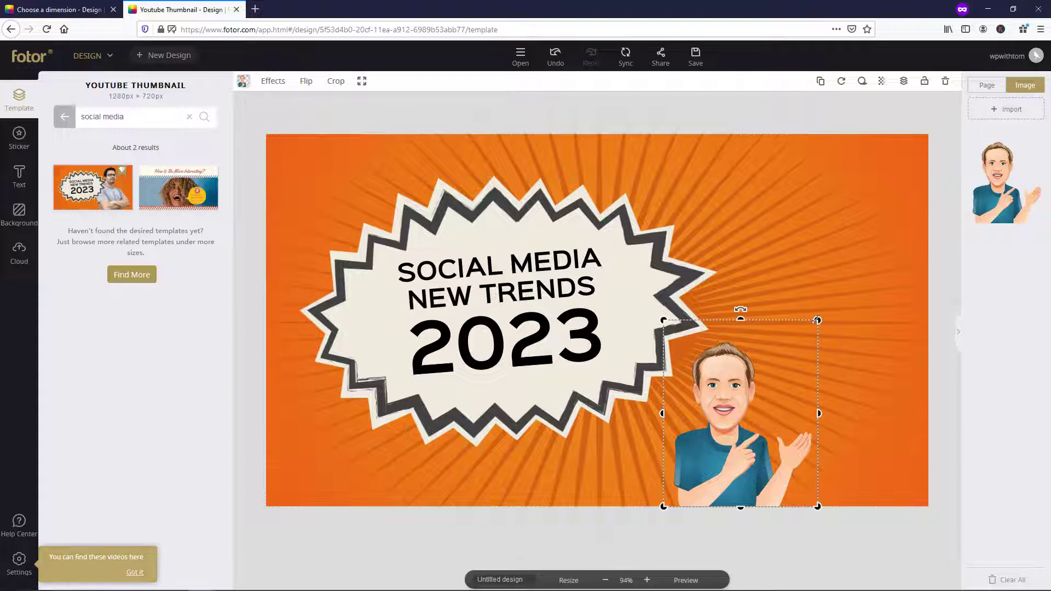
pyautogui.moveTo(817, 320); pyautogui.dragTo(962, 142)
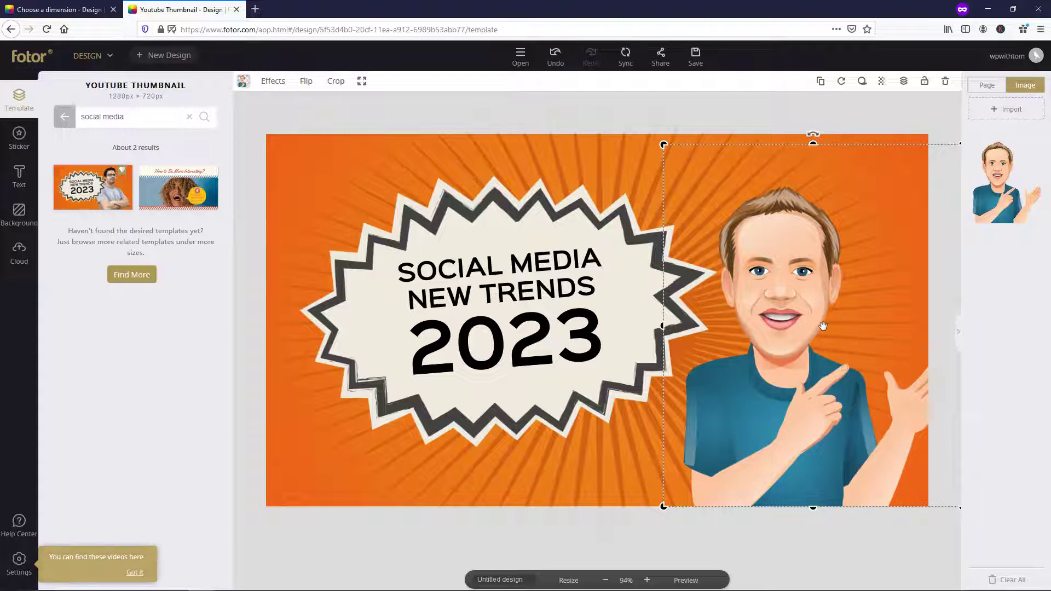
# - Flip the avatar horizontally, nudge it slightly left, and deselect it
pyautogui.click(306, 82)
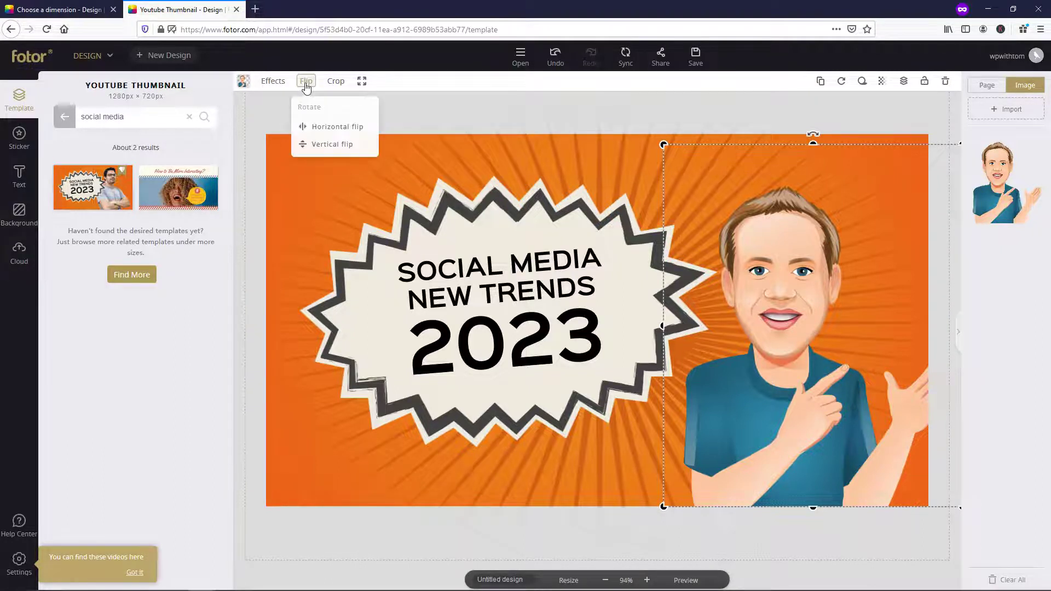
pyautogui.click(325, 129)
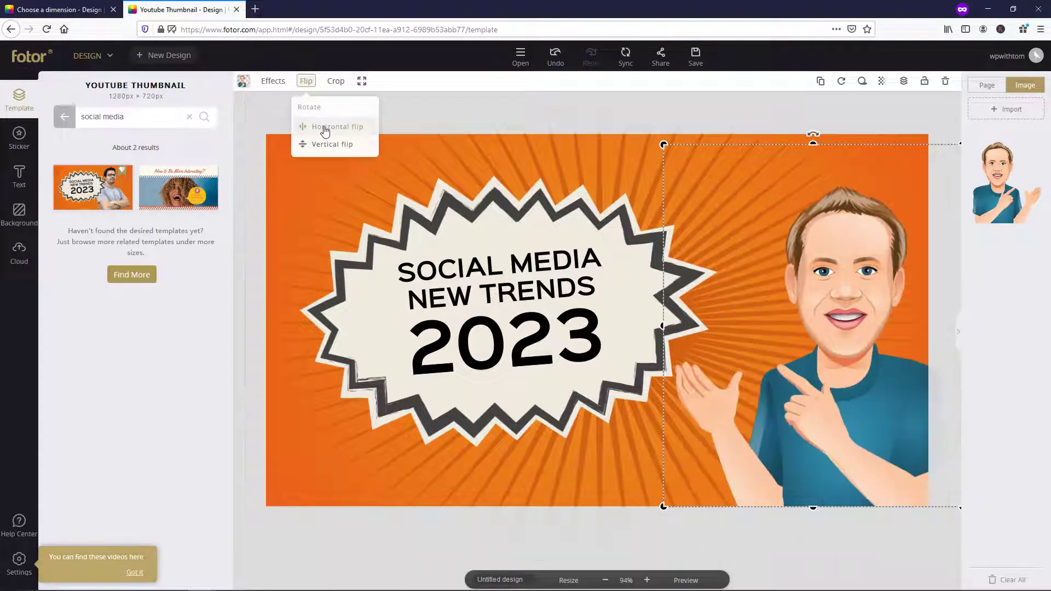
pyautogui.moveTo(792, 315); pyautogui.dragTo(776, 315)
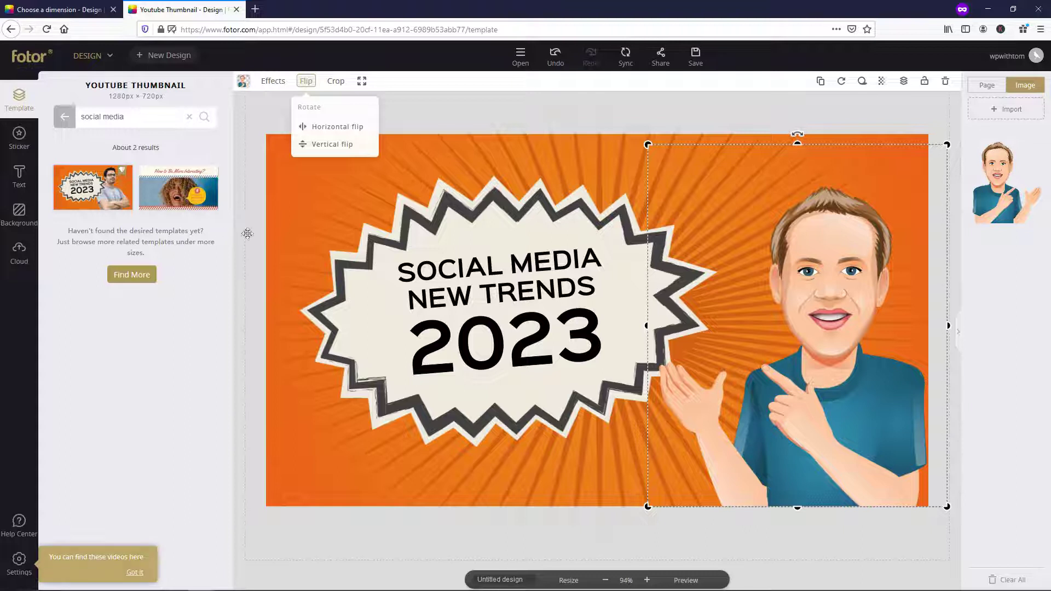
pyautogui.click(957, 281)
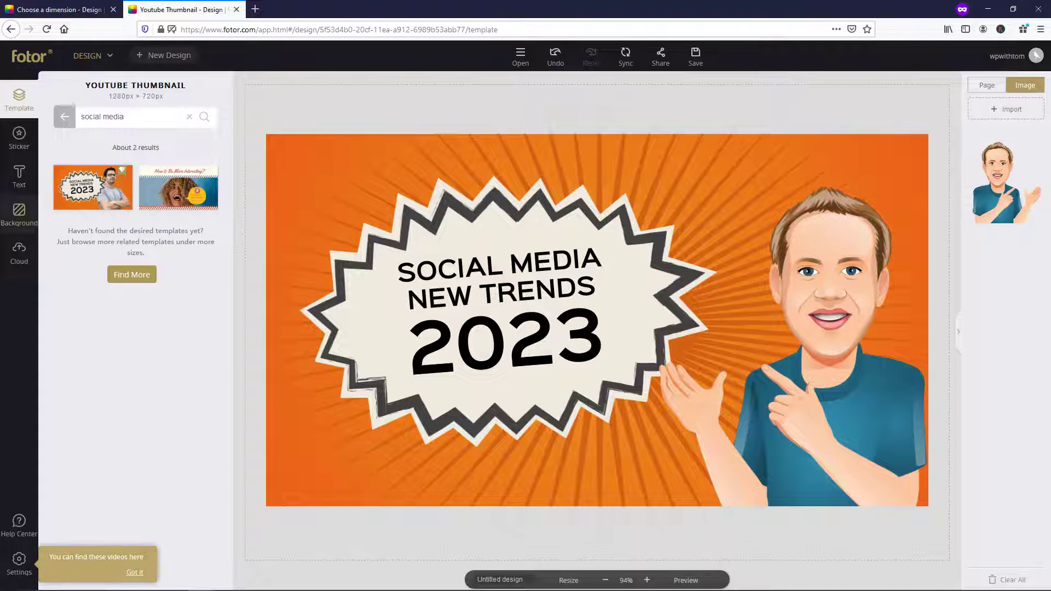
# - Set the thumbnail background to light blue #34b4ff in the Background panel
pyautogui.click(18, 215)
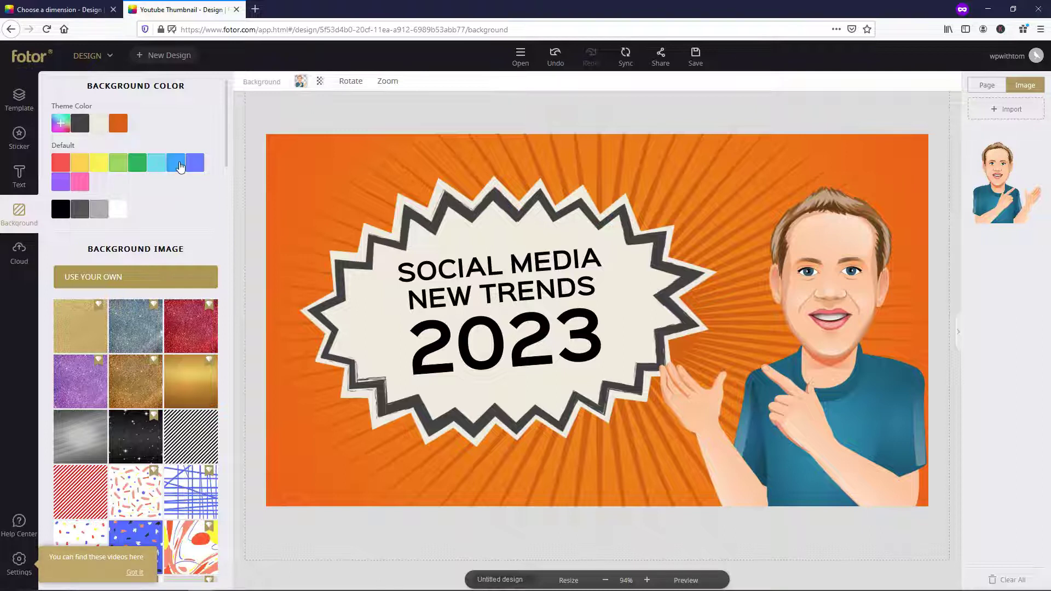
pyautogui.click(180, 167)
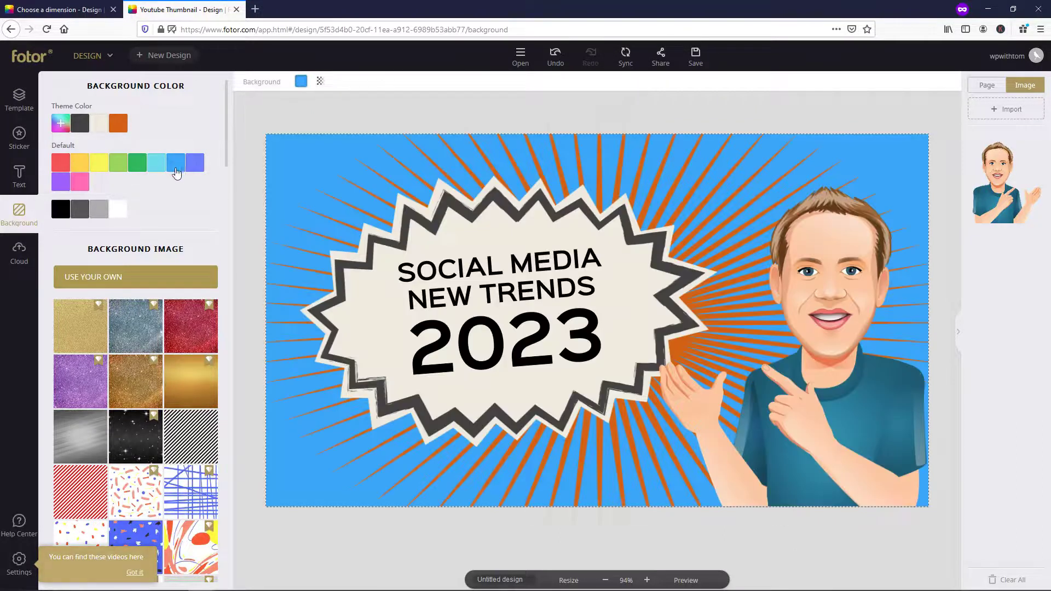
pyautogui.click(61, 127)
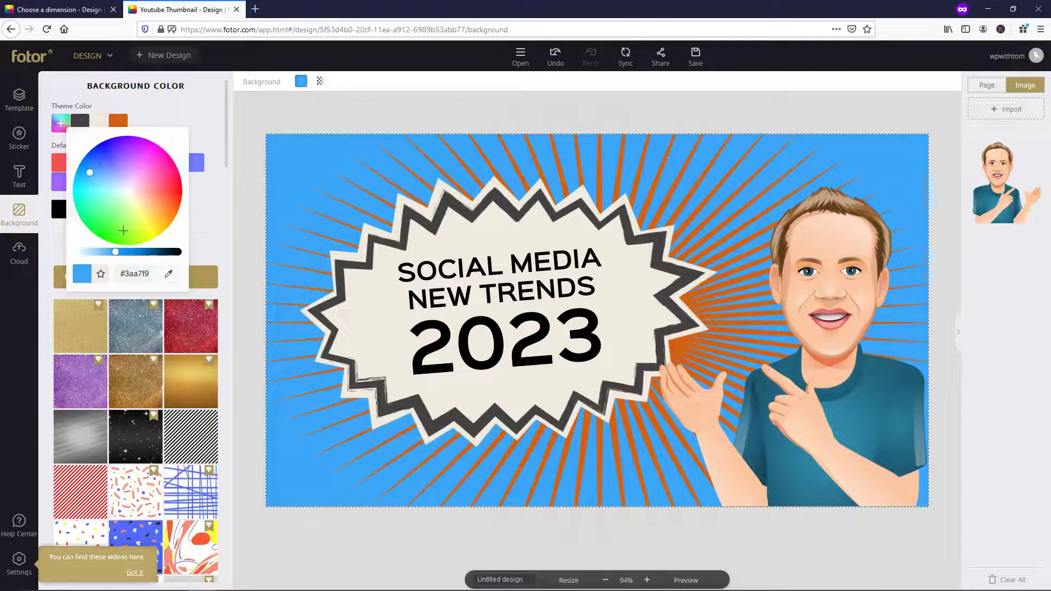
pyautogui.moveTo(95, 186)
pyautogui.mouseDown()
pyautogui.moveTo(171, 176)
pyautogui.moveTo(164, 222)
pyautogui.moveTo(98, 224)
pyautogui.moveTo(87, 209)
pyautogui.moveTo(98, 225)
pyautogui.moveTo(80, 209)
pyautogui.moveTo(87, 174)
pyautogui.mouseUp()
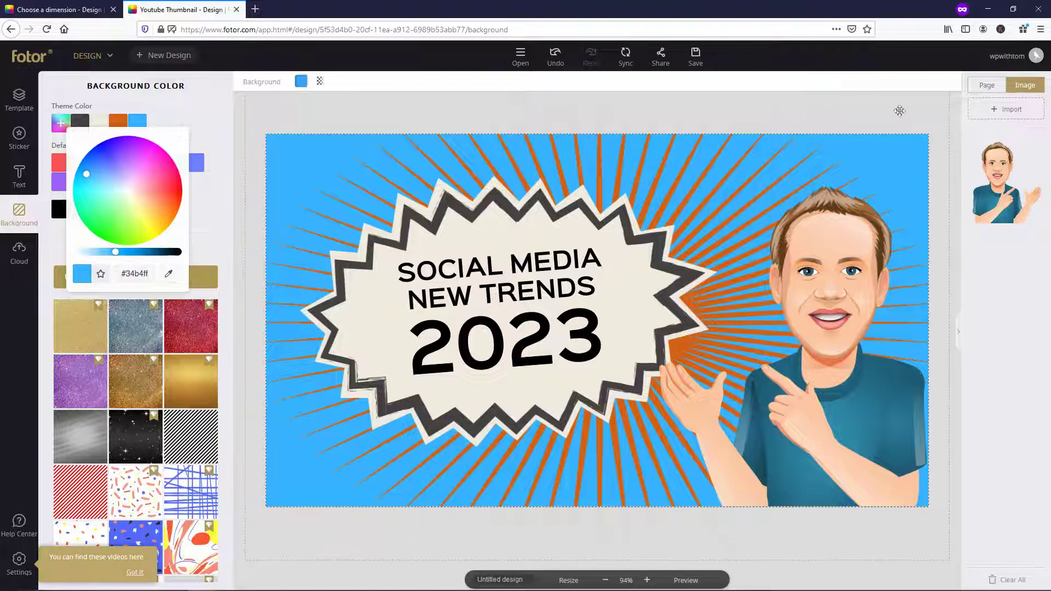
pyautogui.click(956, 229)
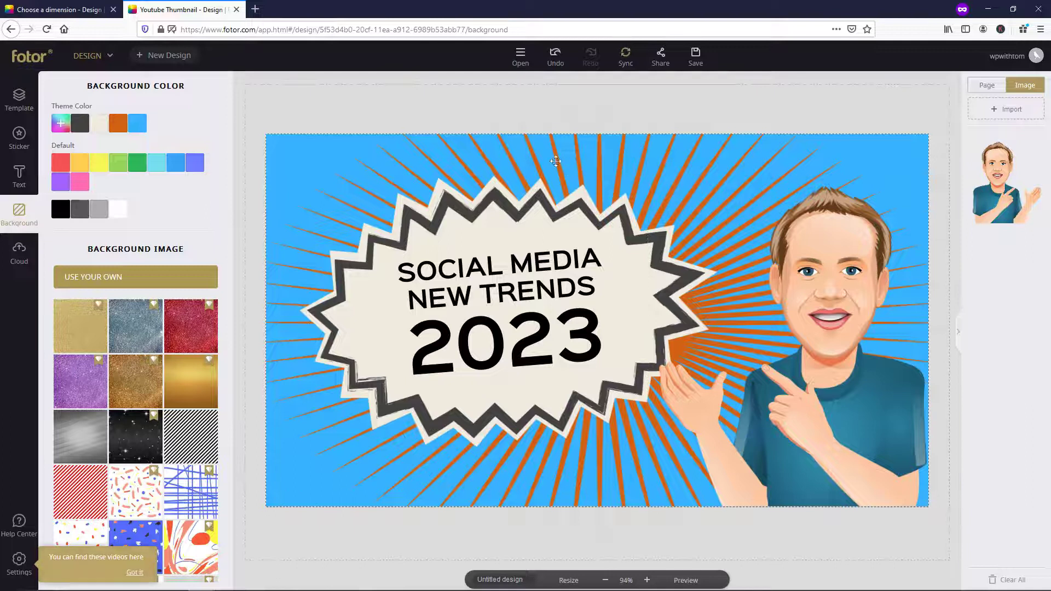
# - Recolour the sunburst rays to navy #001b84 and shift them slightly left
pyautogui.click(531, 157)
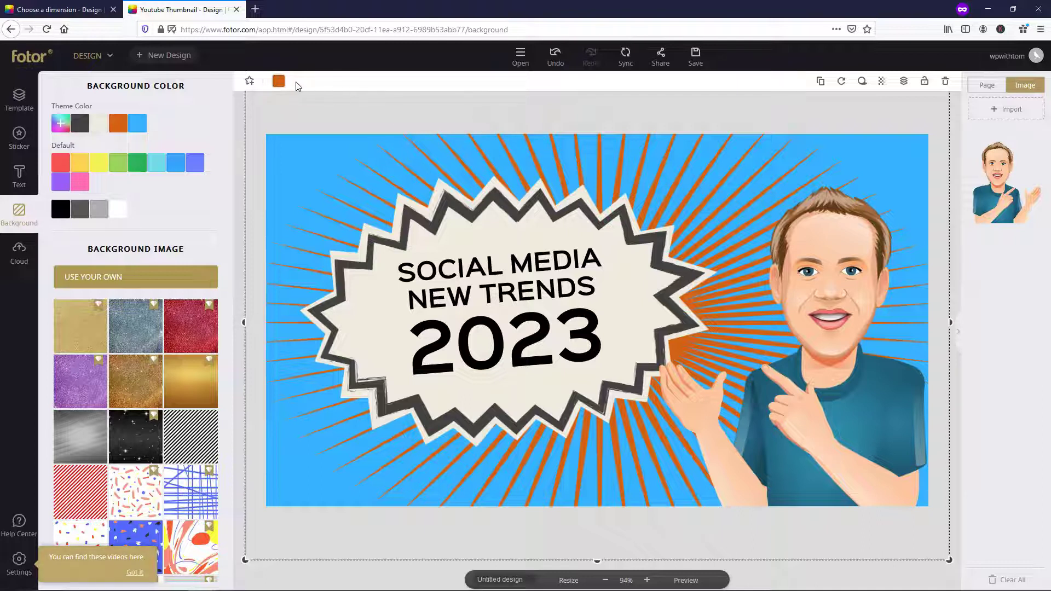
pyautogui.click(279, 82)
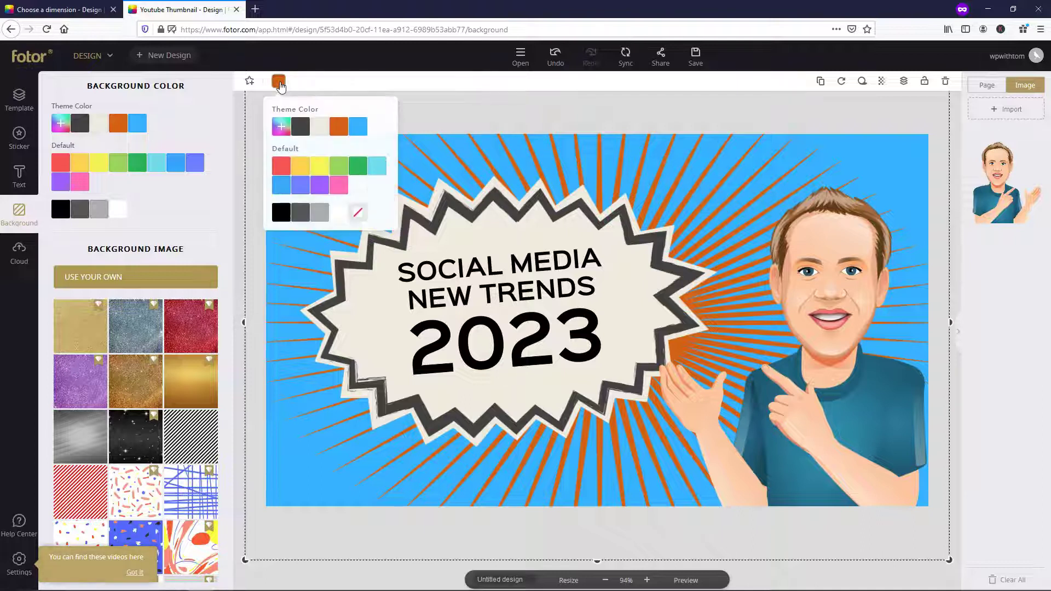
pyautogui.click(300, 133)
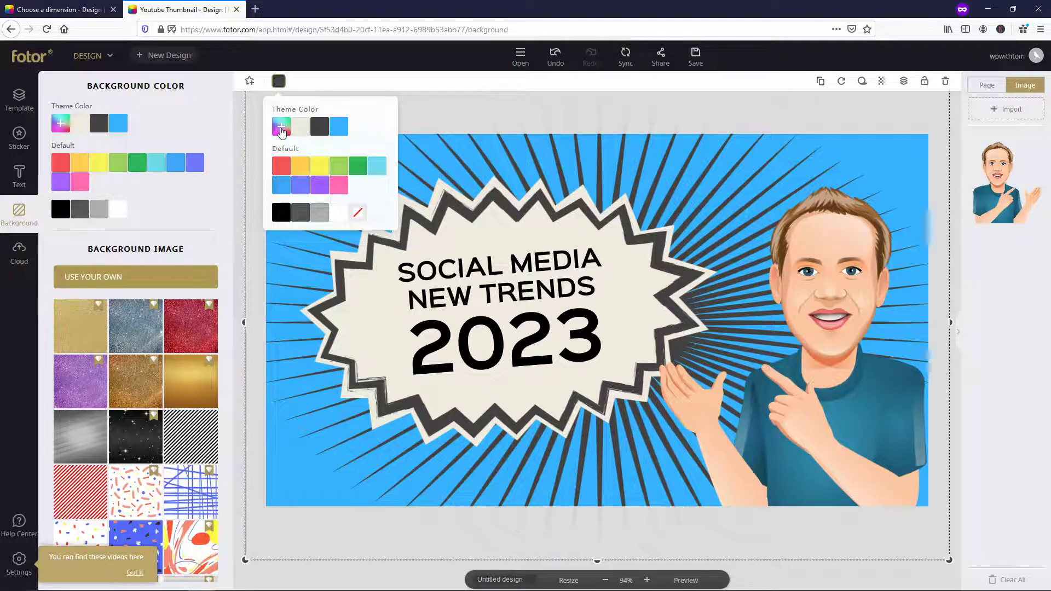
pyautogui.click(281, 129)
pyautogui.click(321, 166)
pyautogui.click(319, 162)
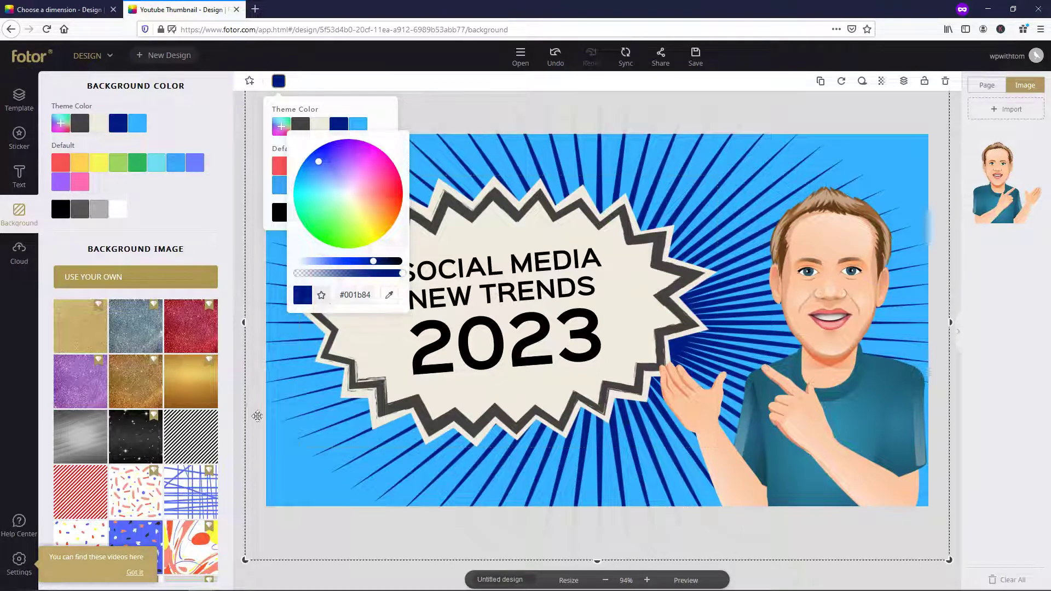
pyautogui.click(237, 404)
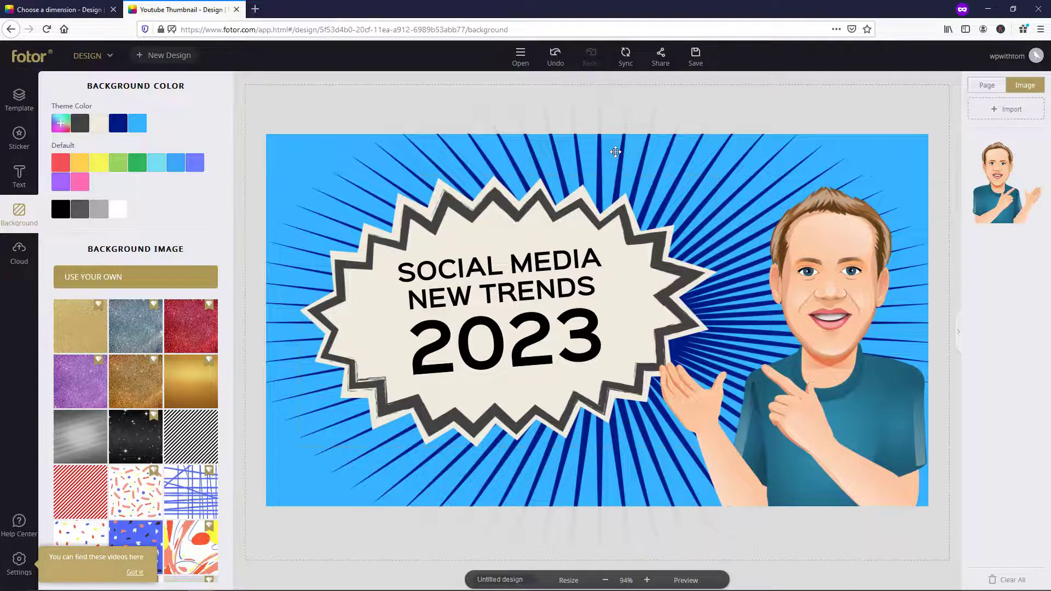
pyautogui.moveTo(616, 152); pyautogui.dragTo(565, 151)
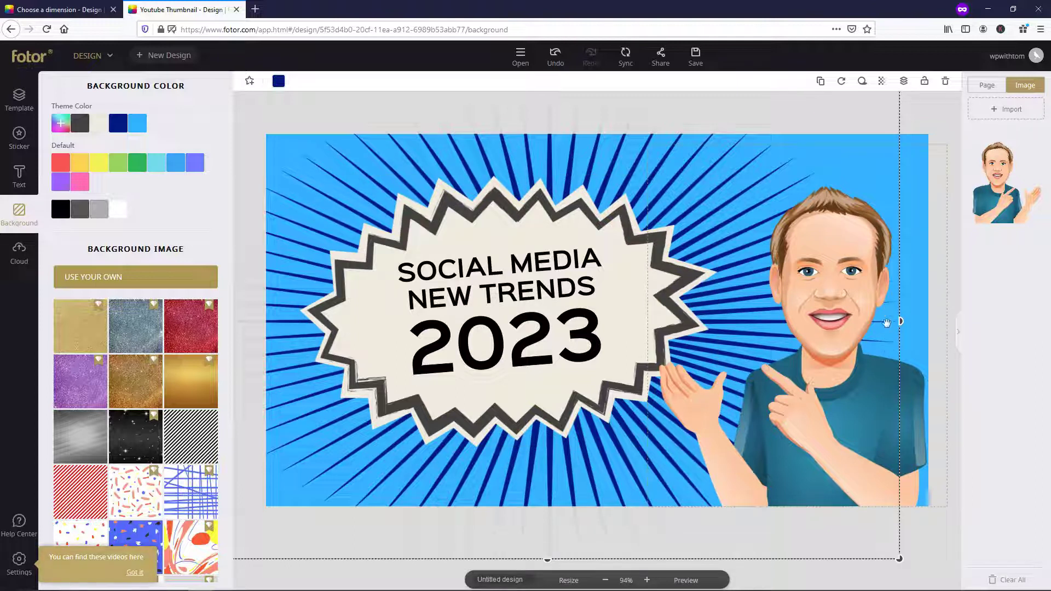
# - Try the avatar's Move down and Move to bottom layer options, then return it to the top
pyautogui.click(841, 274)
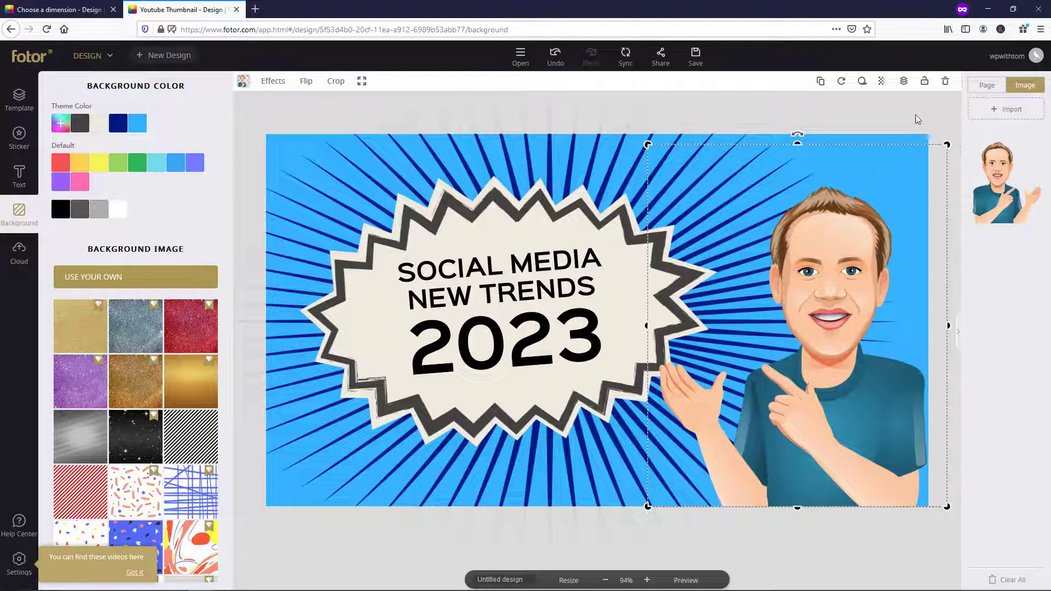
pyautogui.click(904, 83)
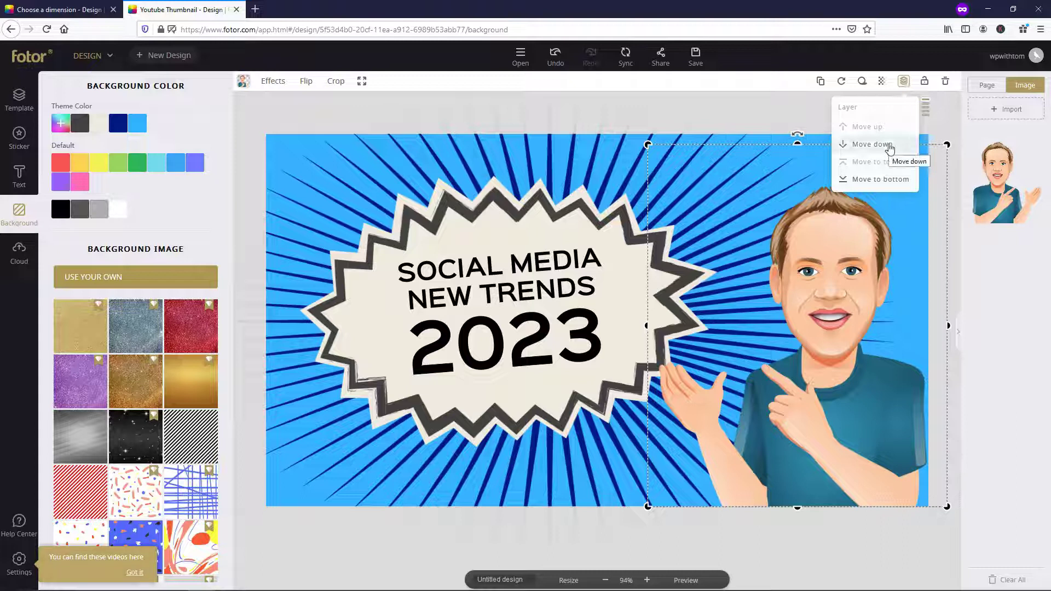
pyautogui.click(890, 145)
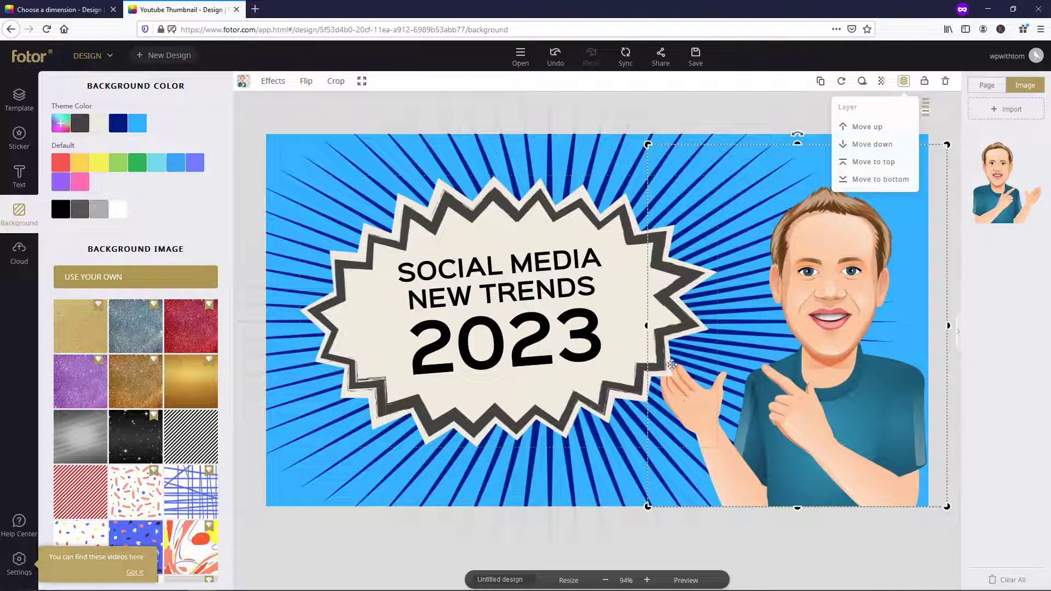
pyautogui.click(874, 181)
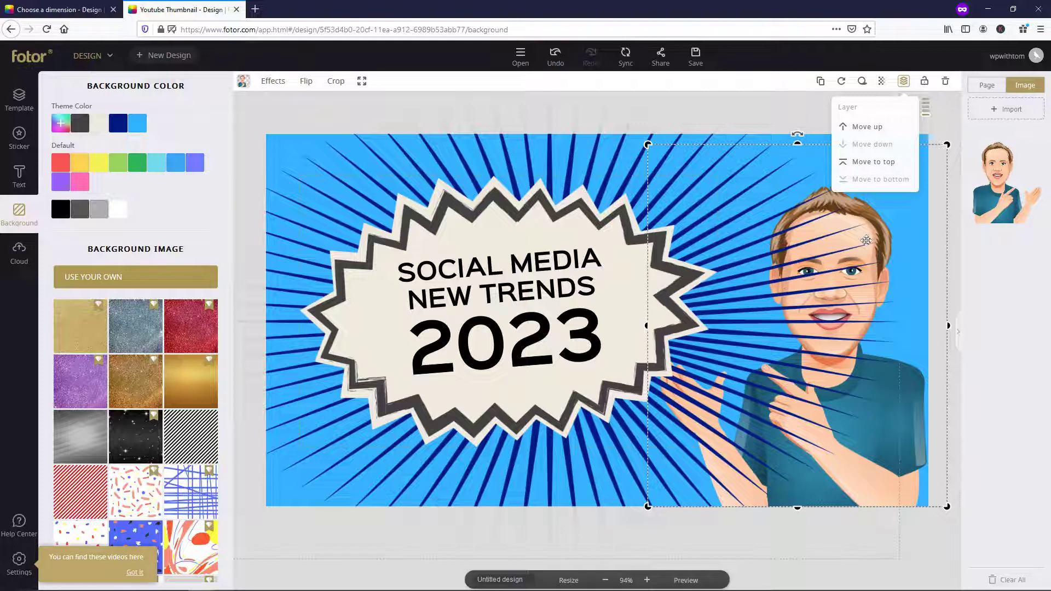
pyautogui.click(872, 162)
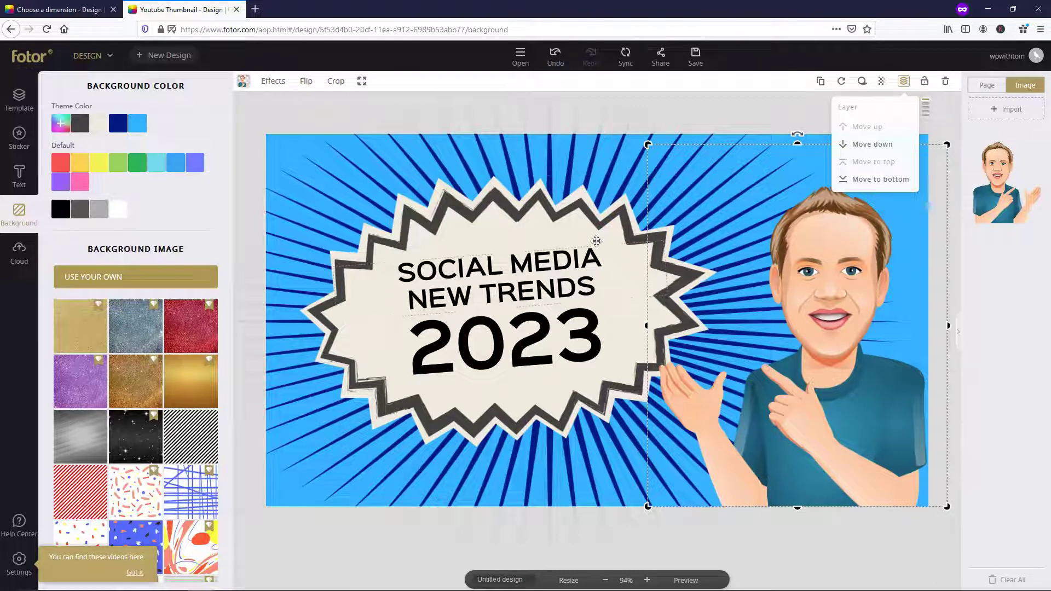
# - Delete the '2023' text from the starburst
pyautogui.click(494, 273)
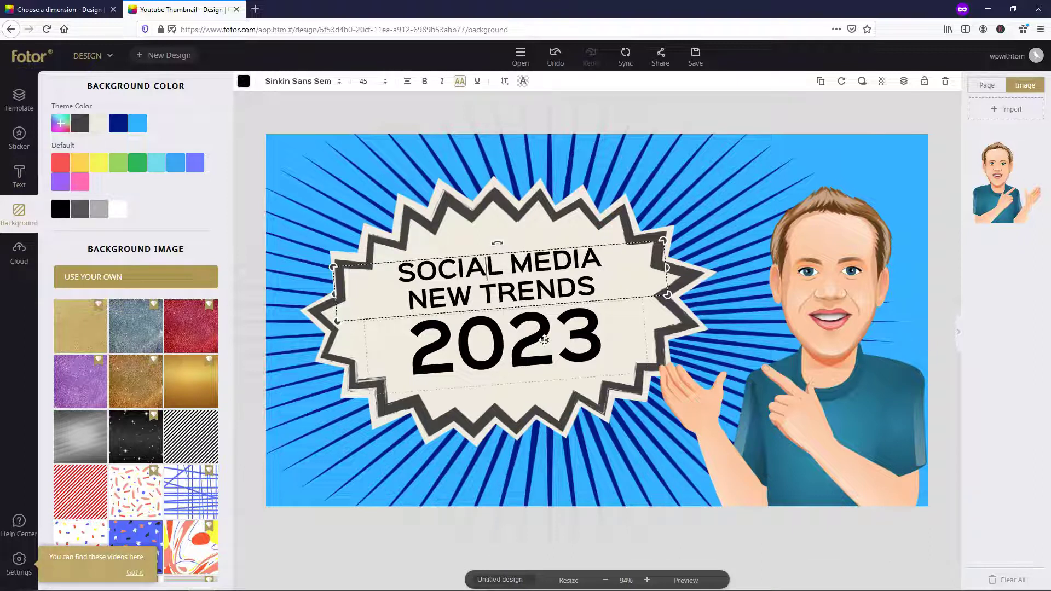
pyautogui.click(544, 341)
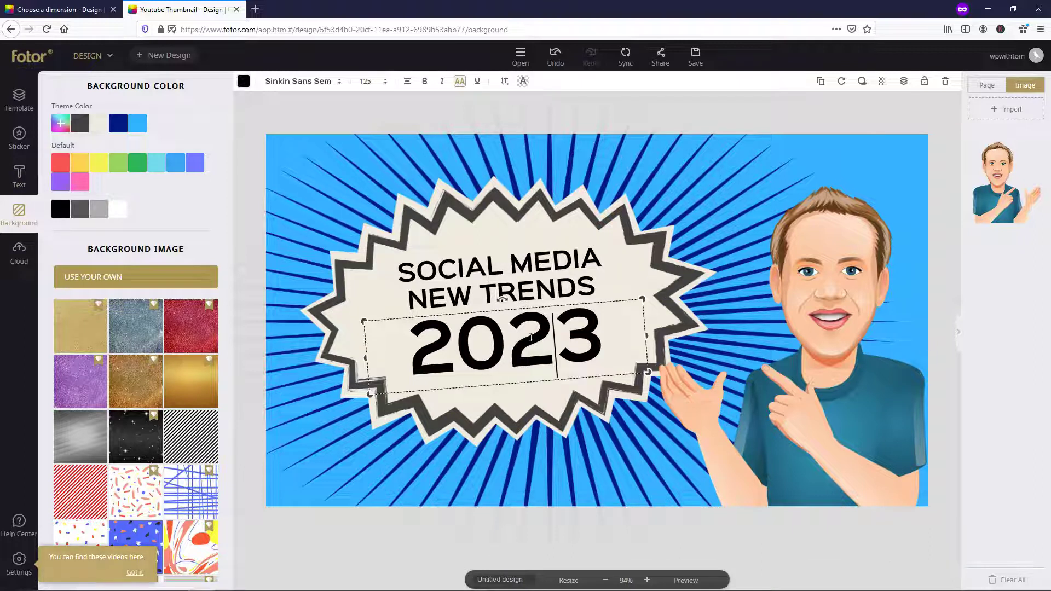
pyautogui.click(945, 83)
# - Replace the headline with 'CREATE SOCIAL MEDIA GRAPHICS!', putting CREATE on its own line
pyautogui.click(433, 283)
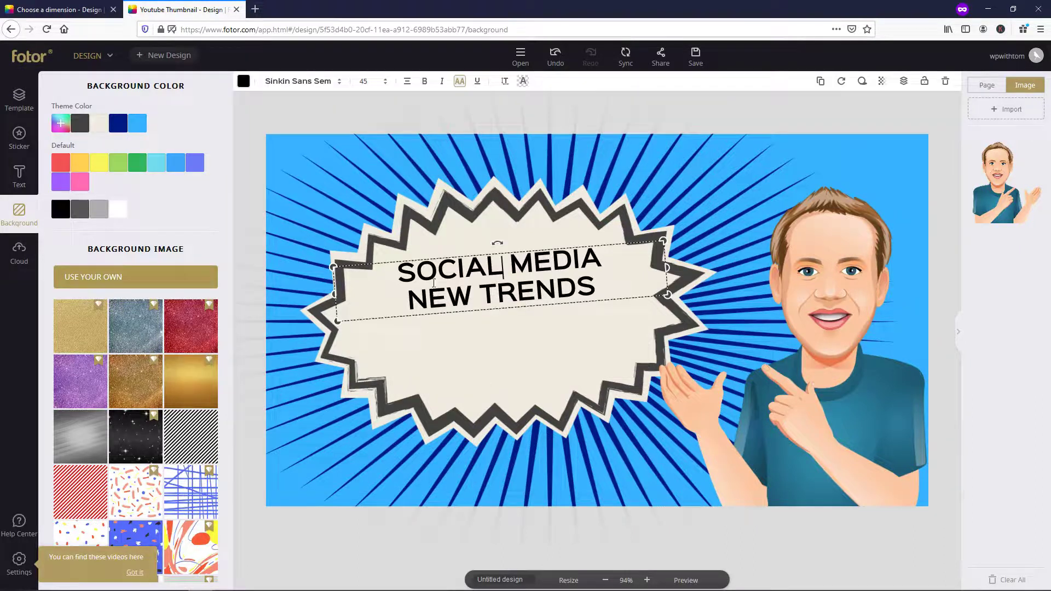
pyautogui.moveTo(403, 275); pyautogui.dragTo(599, 291)
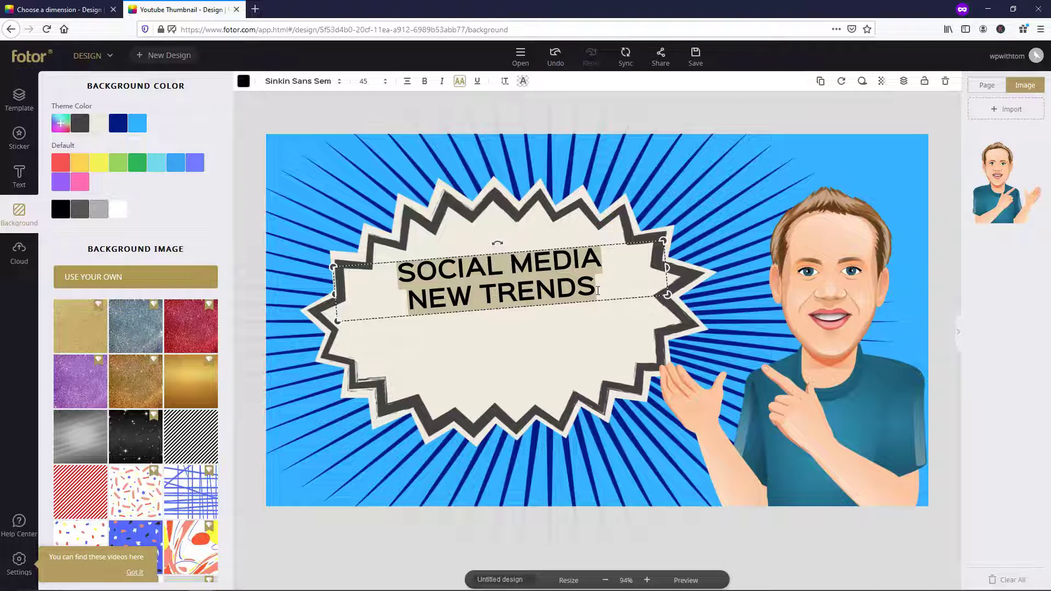
pyautogui.write('CREATE ')
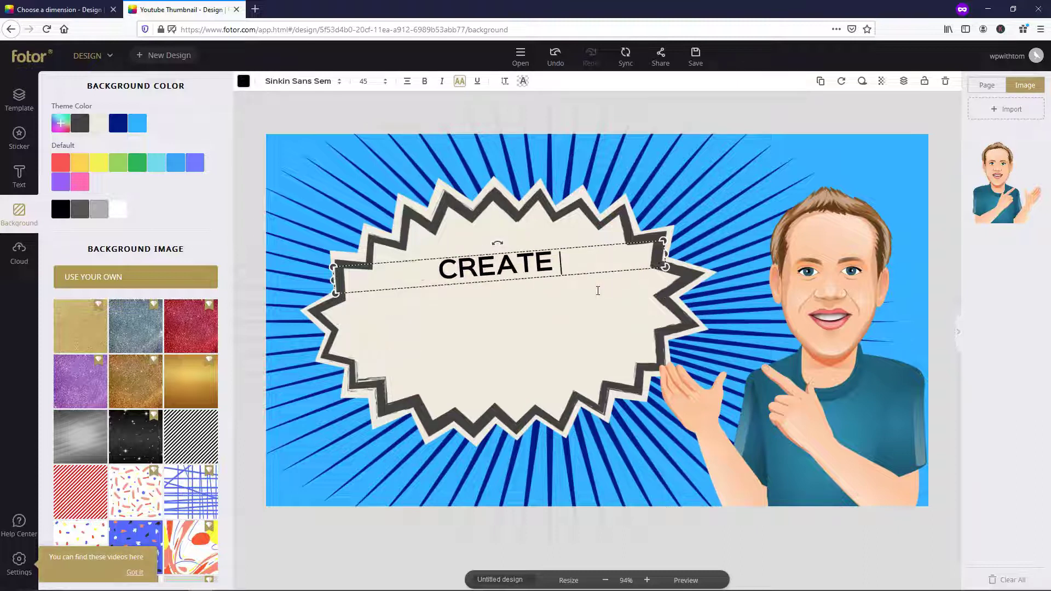
pyautogui.write('SOCIAL MEDIA')
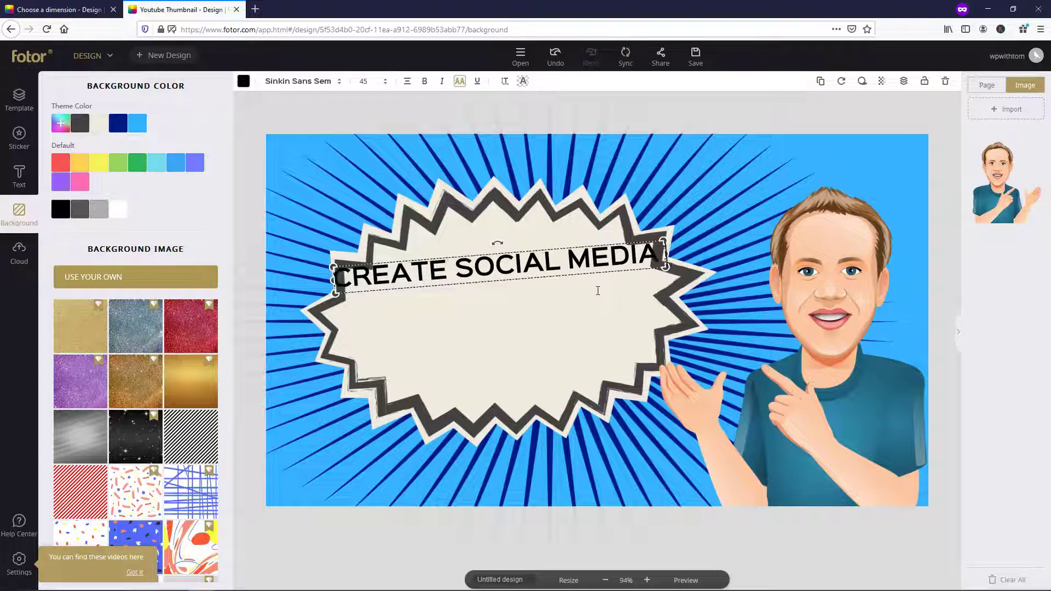
pyautogui.write(' GRAPHICS!')
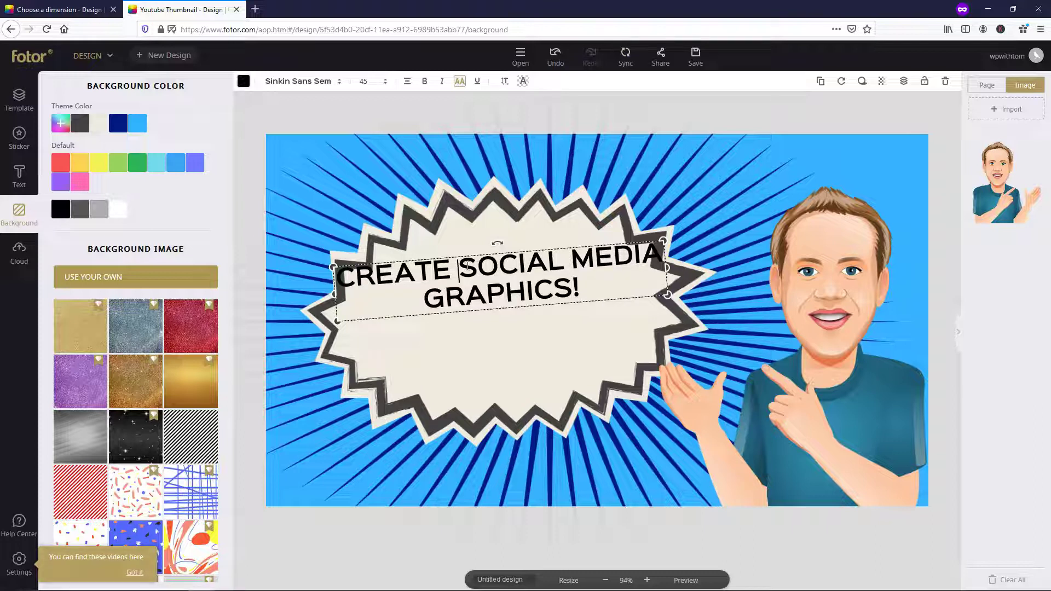
pyautogui.press('BackSpace')
pyautogui.press('Return')
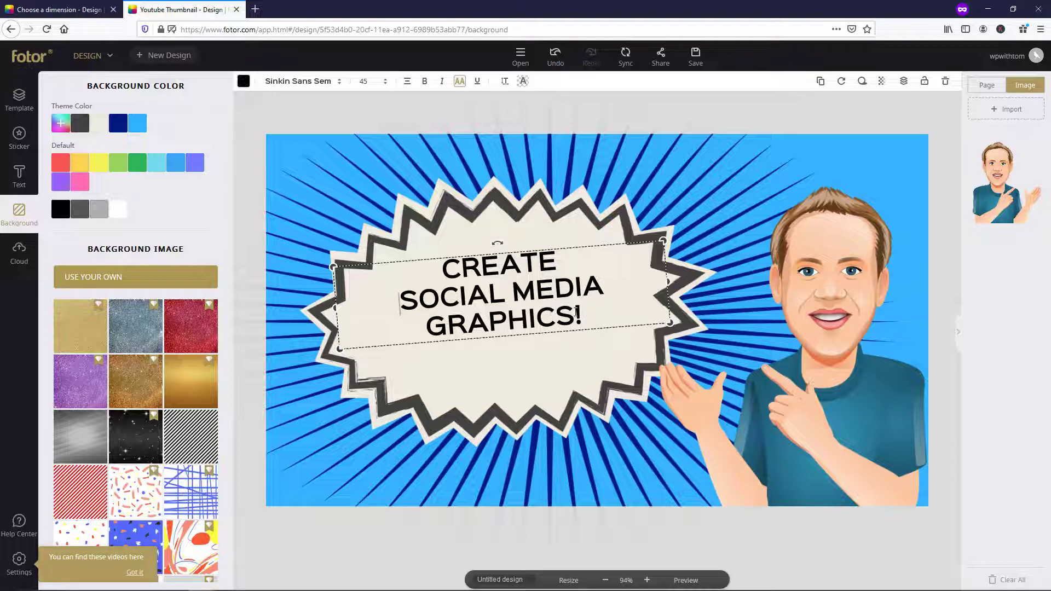
pyautogui.press('Up')
# - After trying Trade Winds and Trirong Black, set the headline to Lato, bold and italic
pyautogui.click(338, 82)
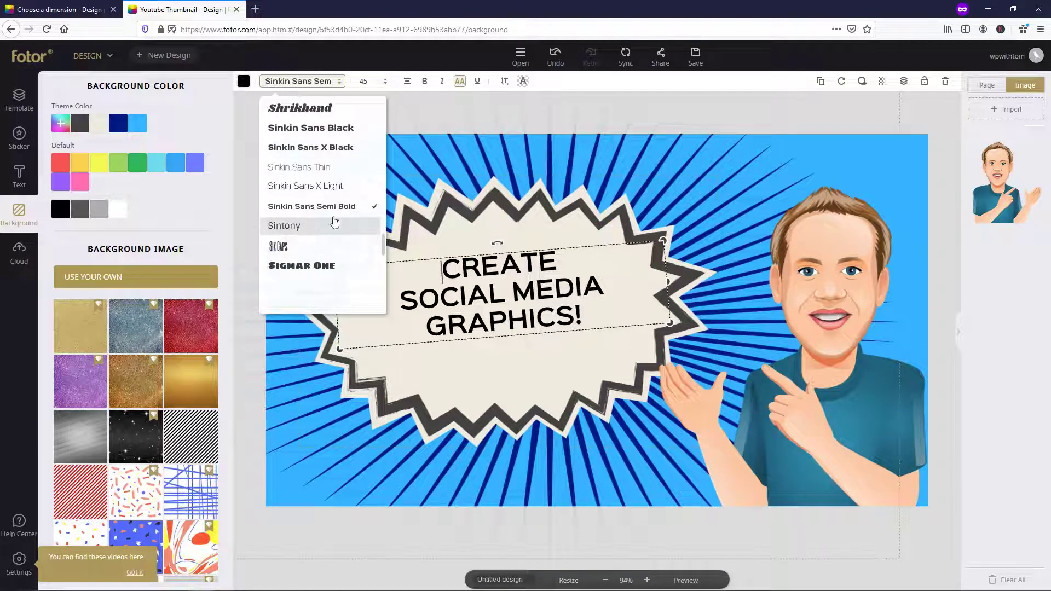
pyautogui.scroll(-3, 307, 208)
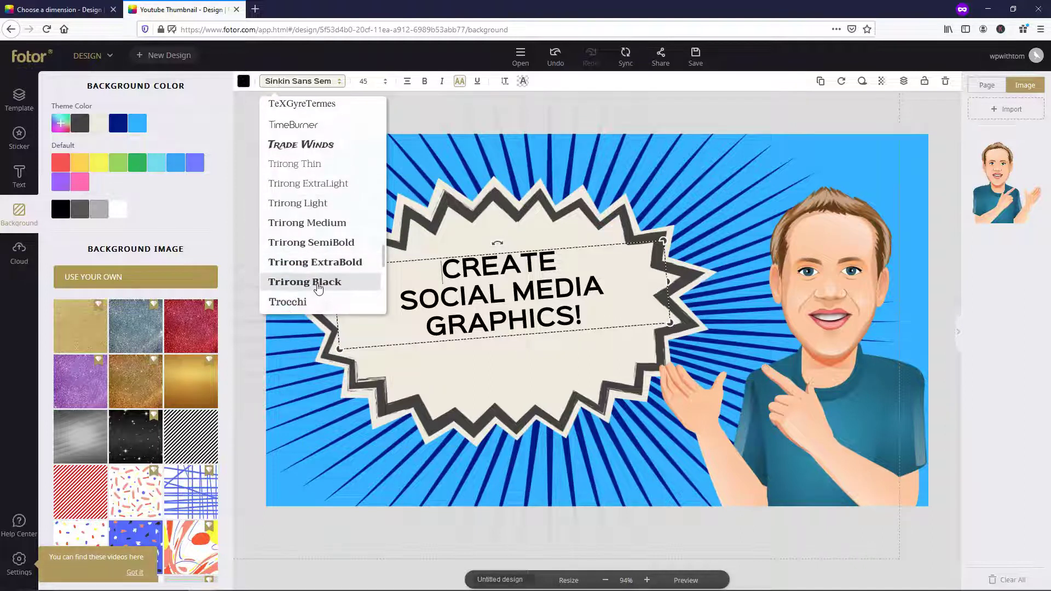
pyautogui.click(318, 147)
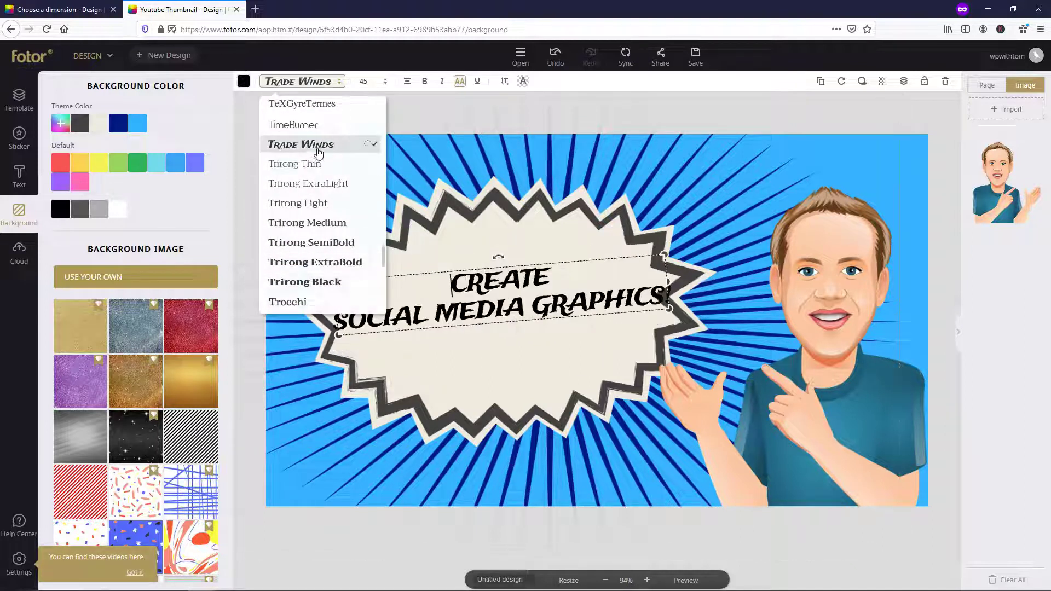
pyautogui.click(324, 282)
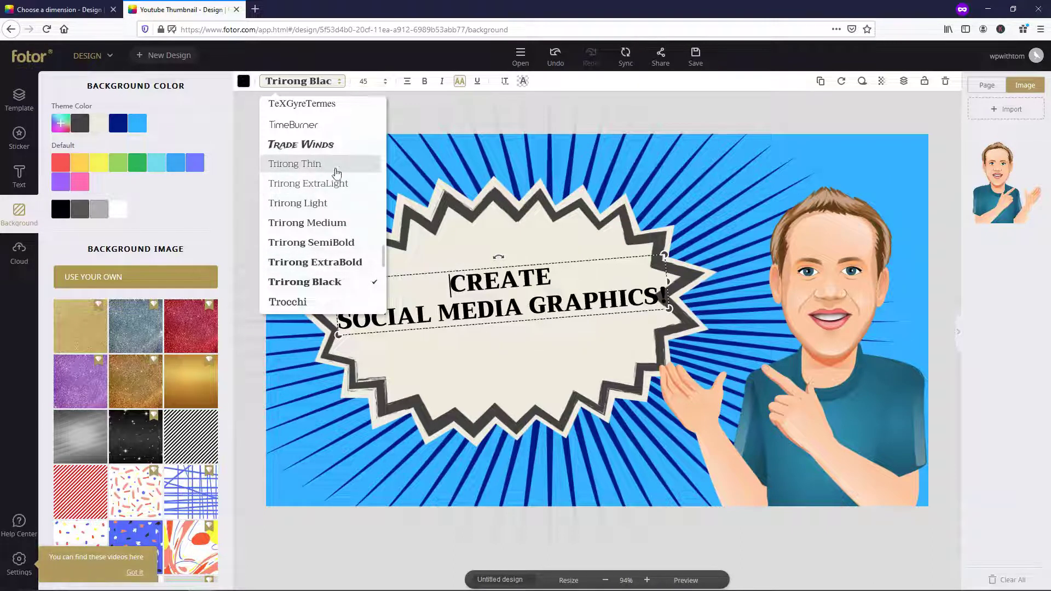
pyautogui.scroll(5, 305, 171)
pyautogui.scroll(10, 305, 171)
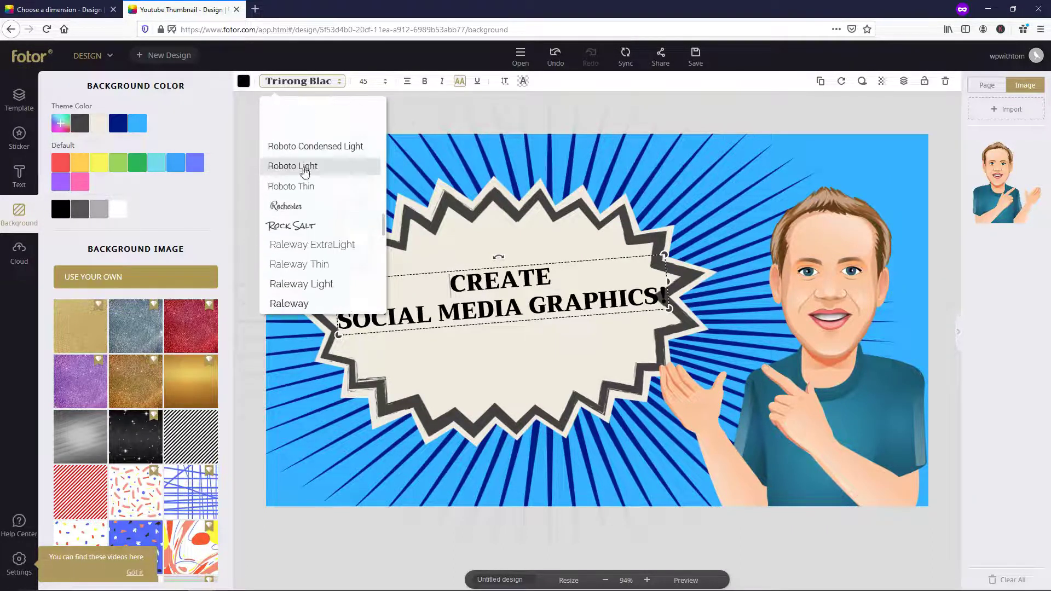
pyautogui.scroll(10, 305, 174)
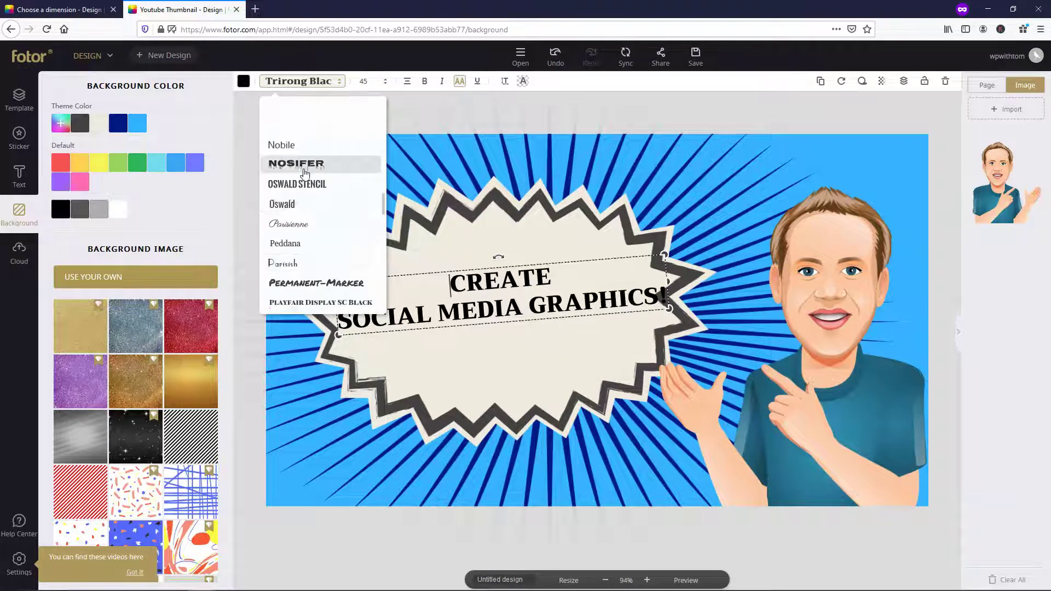
pyautogui.scroll(10, 305, 174)
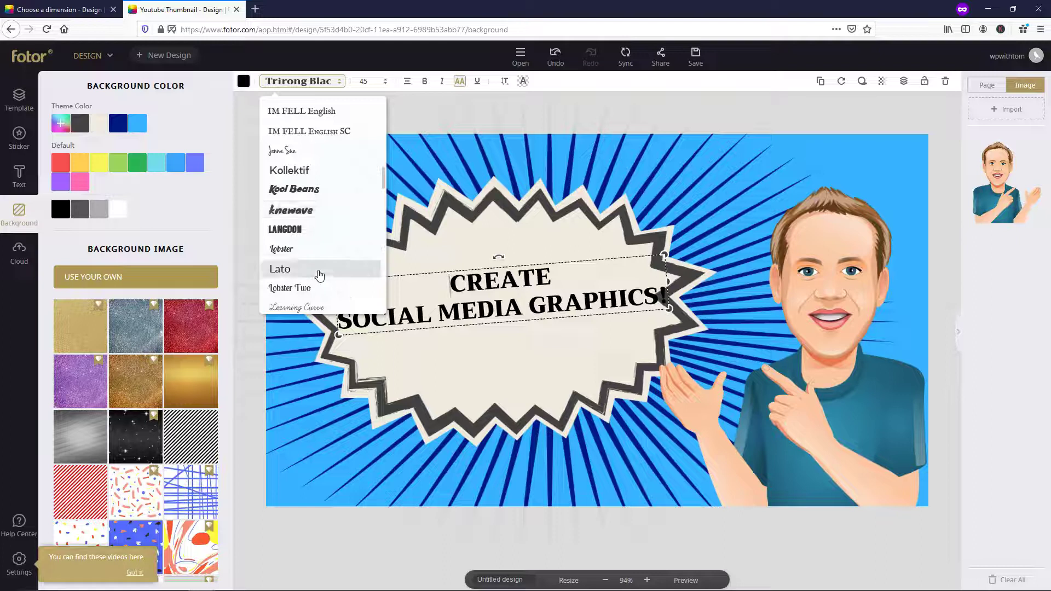
pyautogui.click(320, 268)
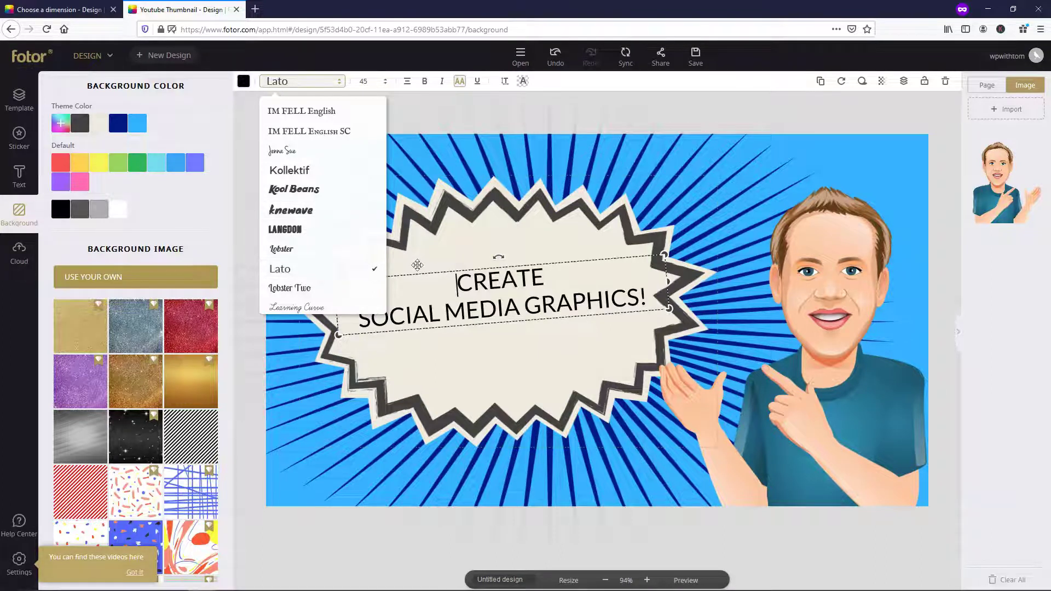
pyautogui.click(425, 82)
pyautogui.click(443, 82)
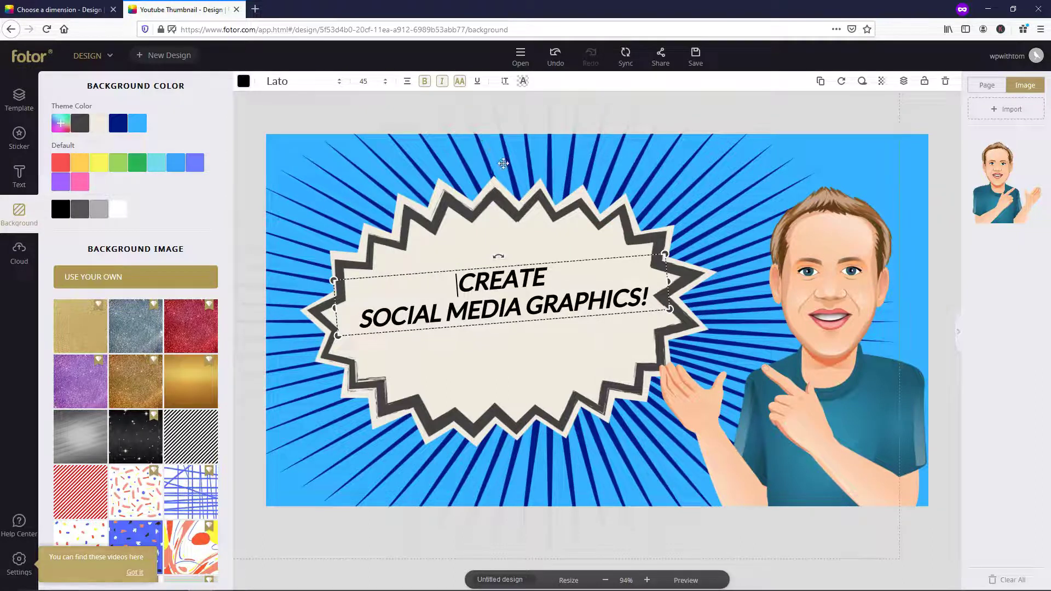
# - Restore all caps on the headline and break it into CREATE / SOCIAL MEDIA / GRAPHICS!
pyautogui.click(459, 82)
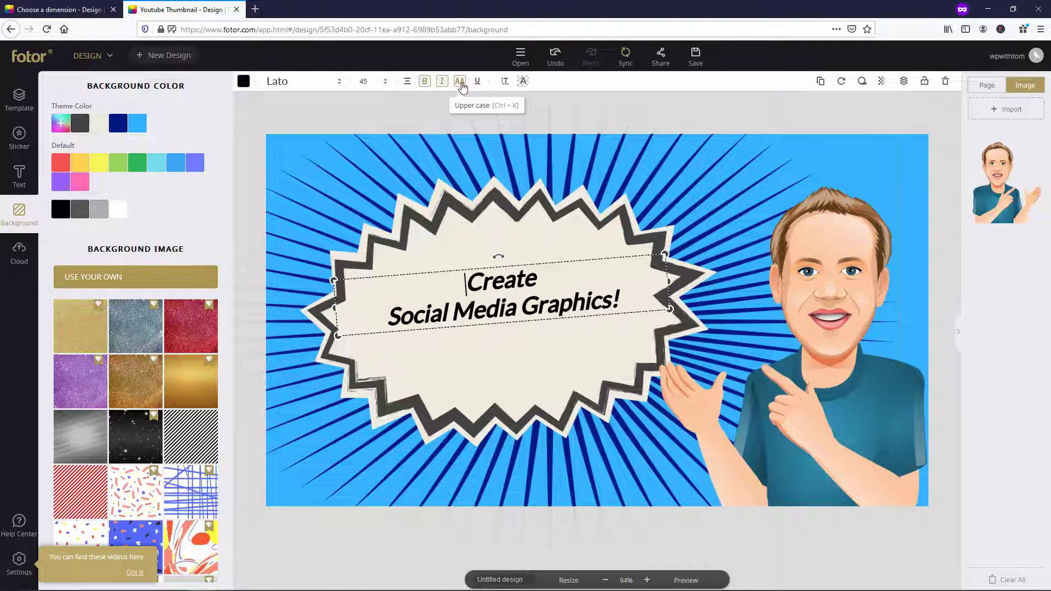
pyautogui.click(461, 84)
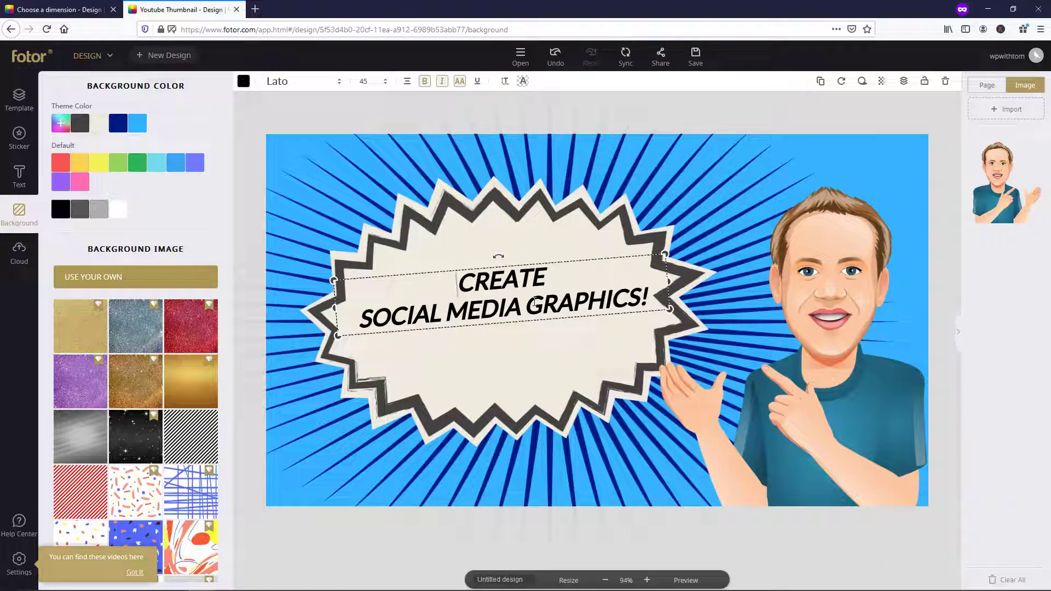
pyautogui.press('Return')
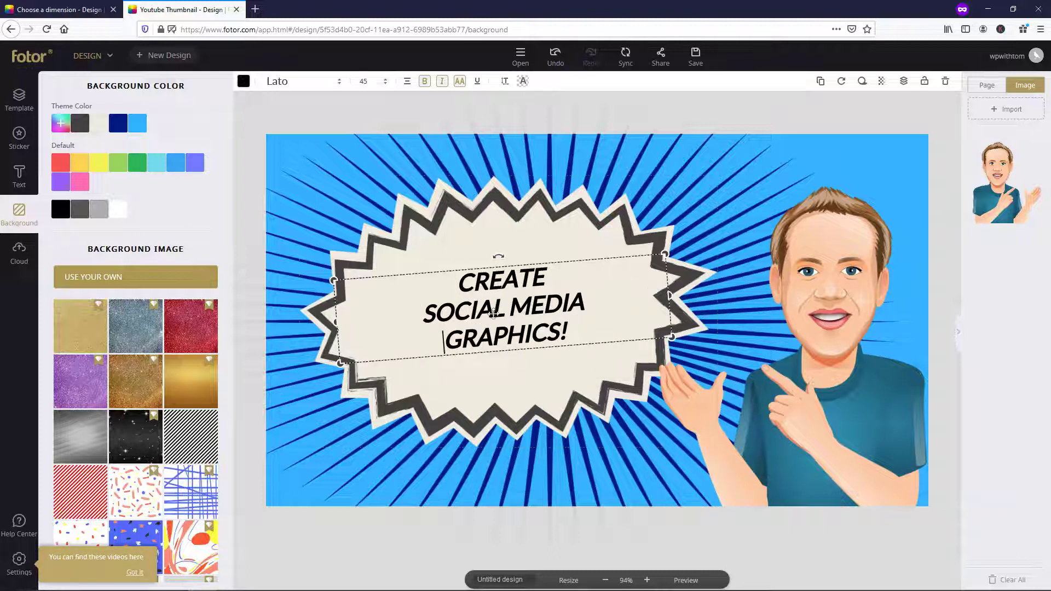
# - Set the headline to size 66 and move it up and left onto the starburst
pyautogui.click(387, 86)
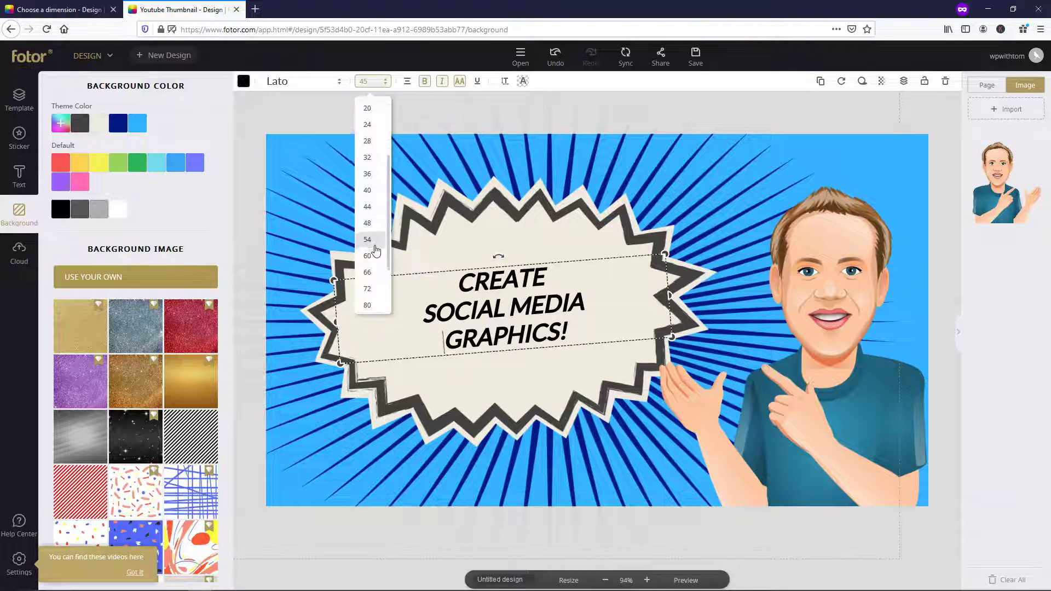
pyautogui.scroll(-2, 372, 244)
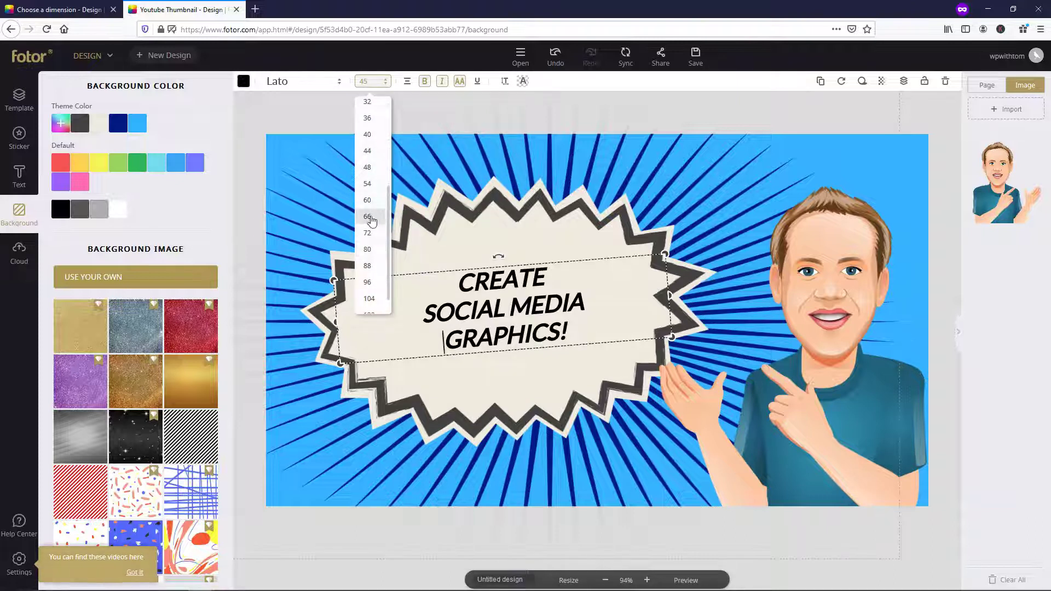
pyautogui.click(371, 217)
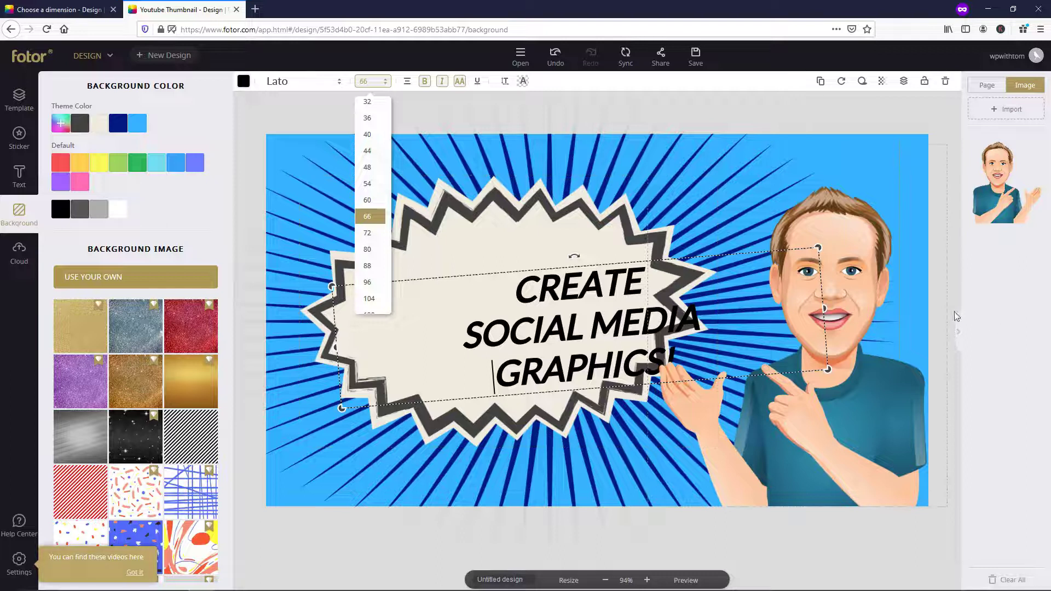
pyautogui.click(946, 259)
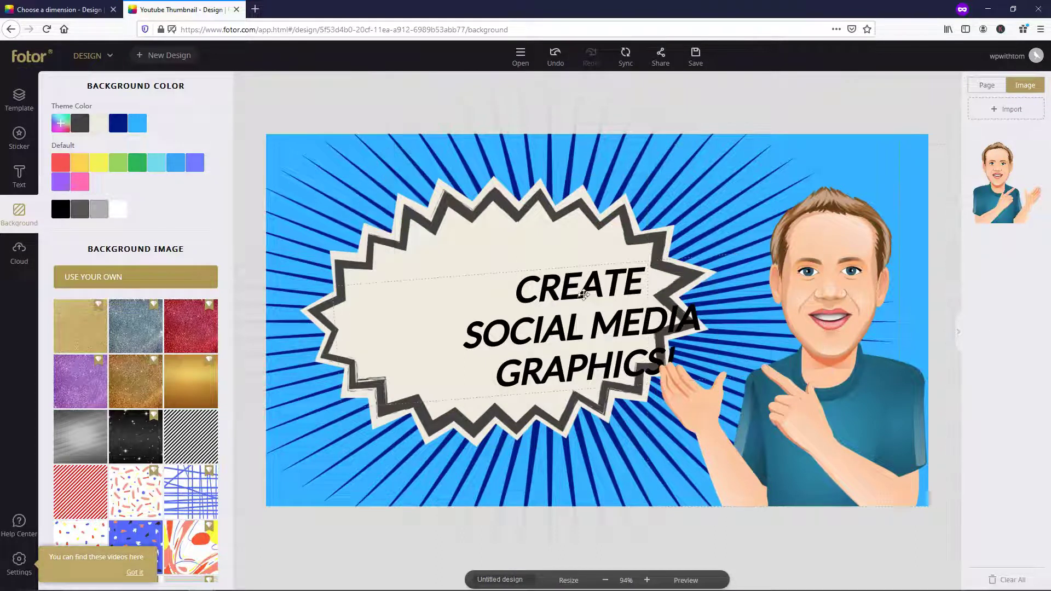
pyautogui.moveTo(588, 314); pyautogui.dragTo(517, 293)
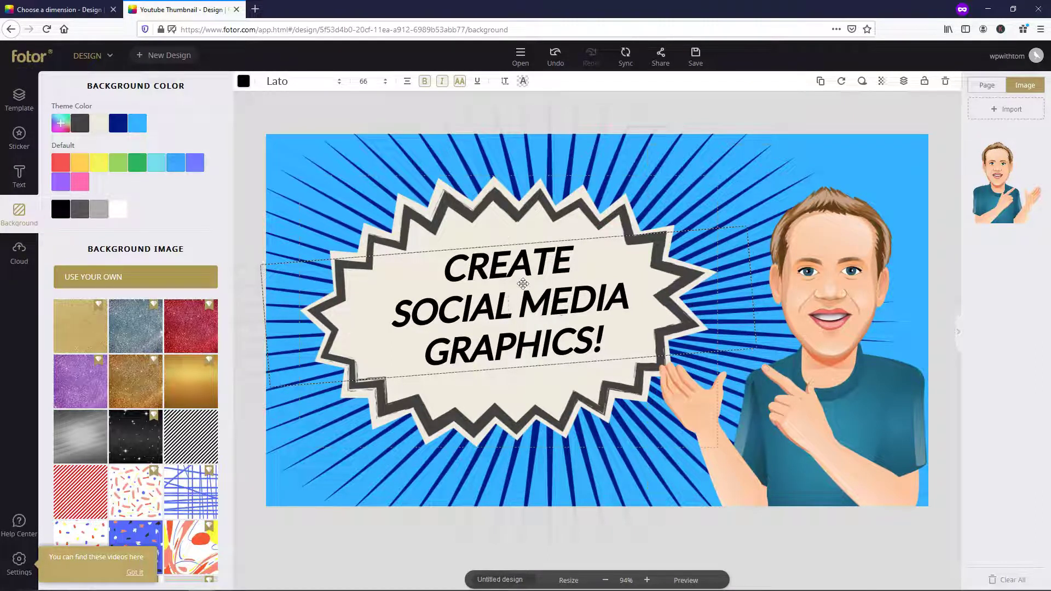
pyautogui.moveTo(522, 283); pyautogui.dragTo(519, 283)
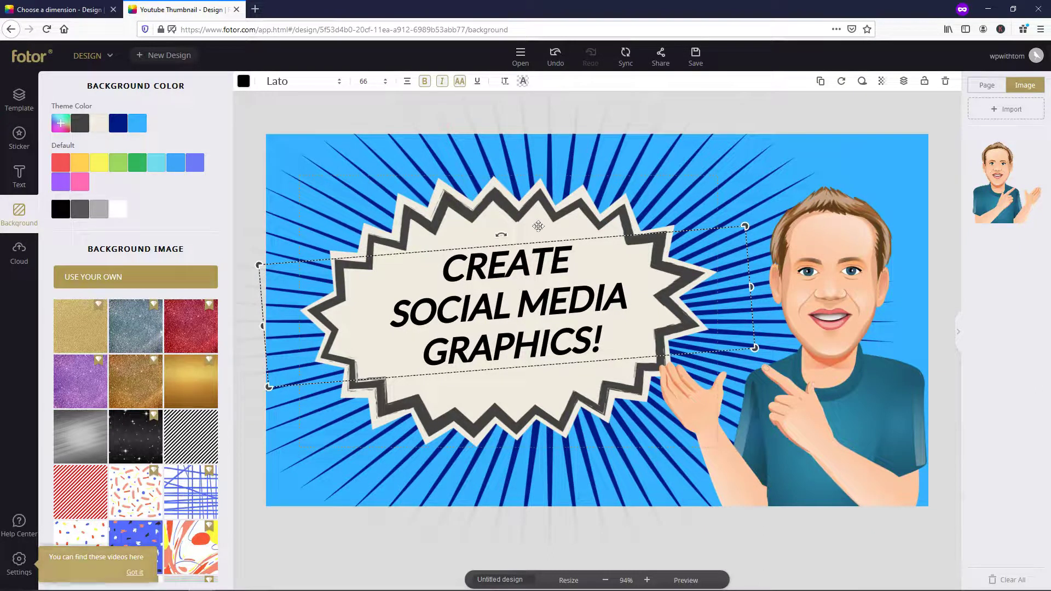
# - Increase the headline to size 80 and centre it within the starburst
pyautogui.click(385, 81)
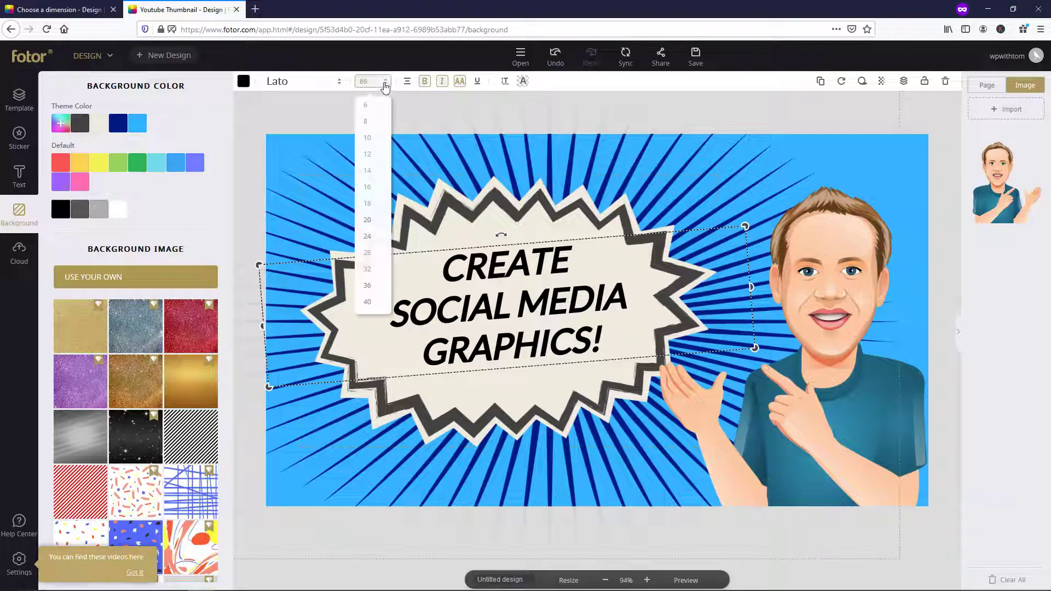
pyautogui.scroll(-2, 376, 259)
pyautogui.scroll(-1, 375, 259)
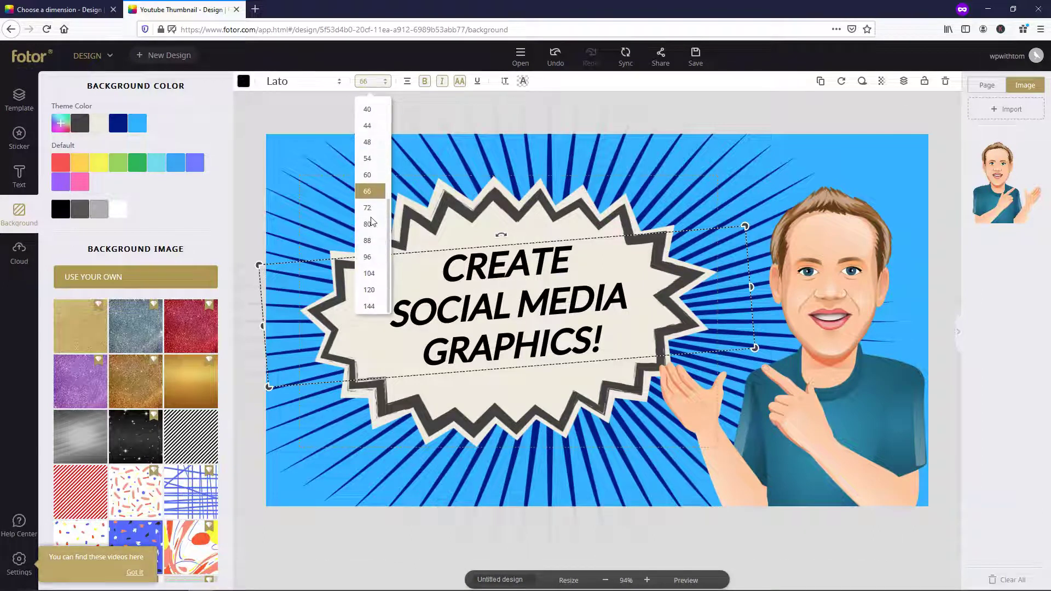
pyautogui.click(369, 224)
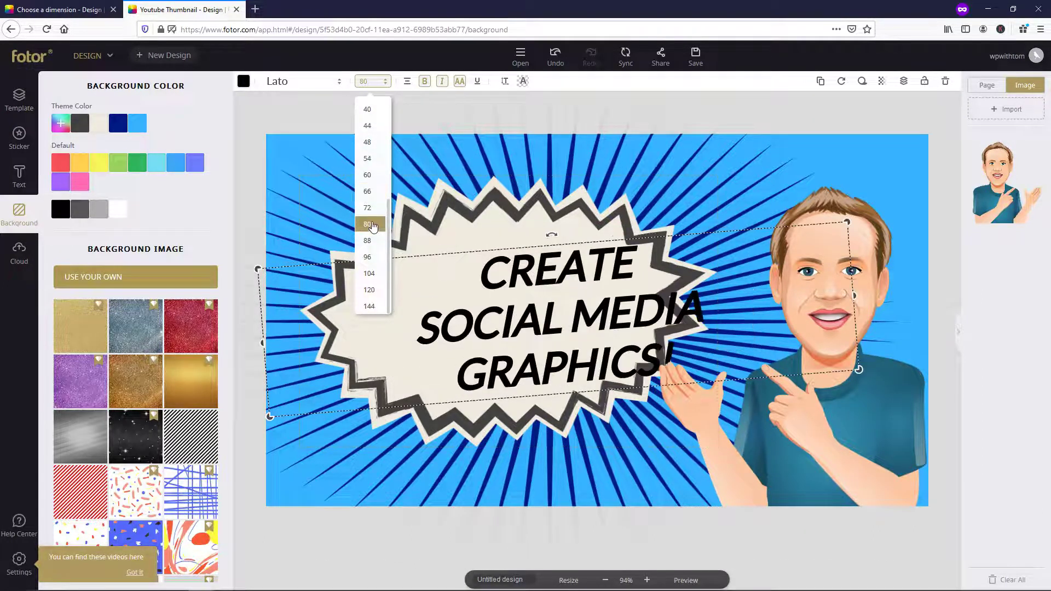
pyautogui.doubleClick(370, 81)
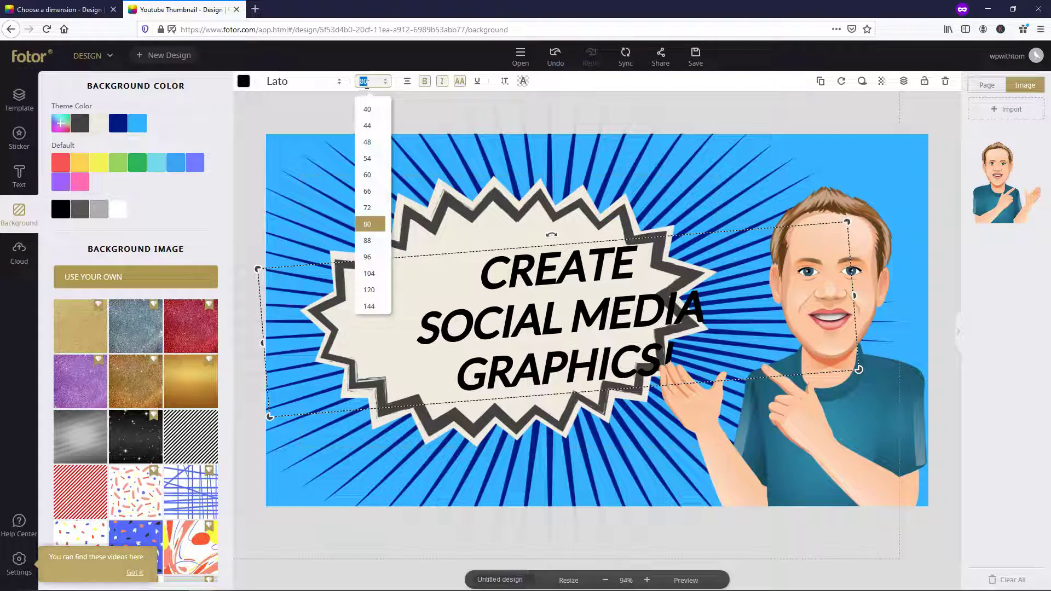
pyautogui.click(953, 274)
pyautogui.moveTo(536, 317)
pyautogui.mouseDown()
pyautogui.moveTo(491, 307)
pyautogui.moveTo(532, 306)
pyautogui.mouseUp()
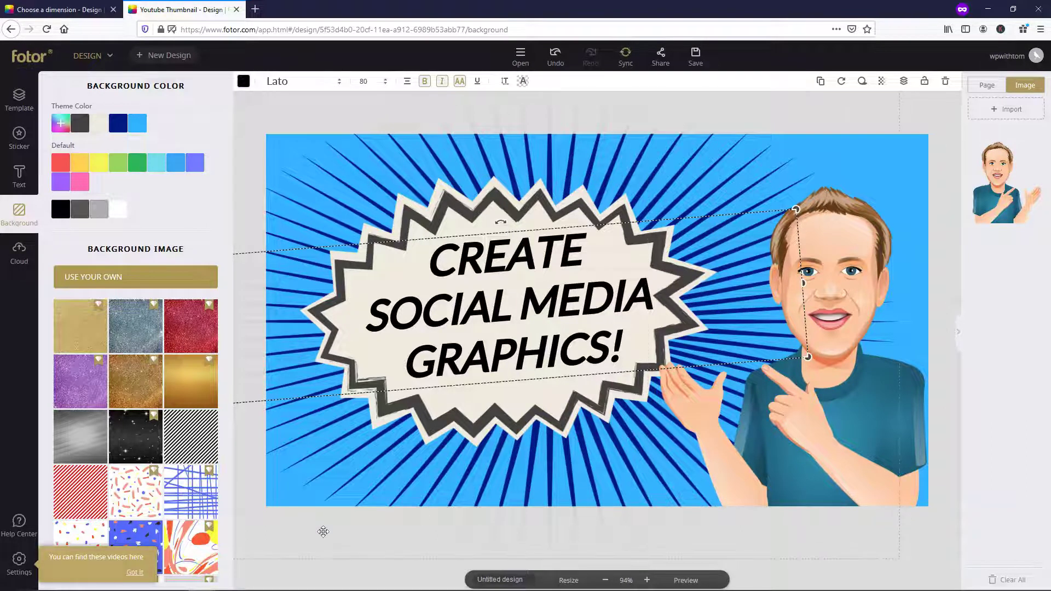
pyautogui.click(288, 572)
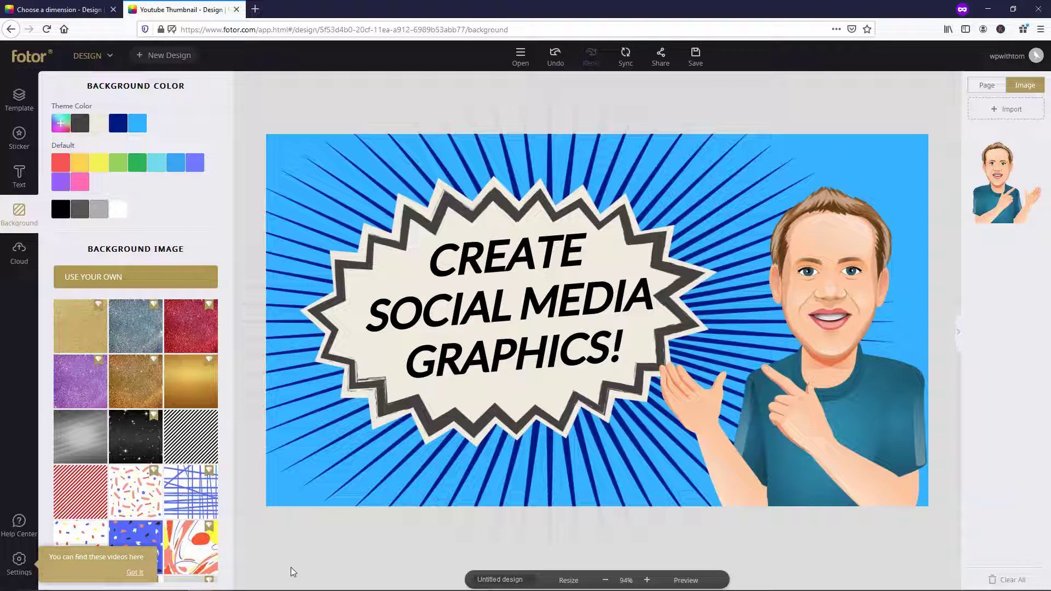
# - Colour the headline text pink (#ff3472) using the custom colour wheel
pyautogui.click(517, 276)
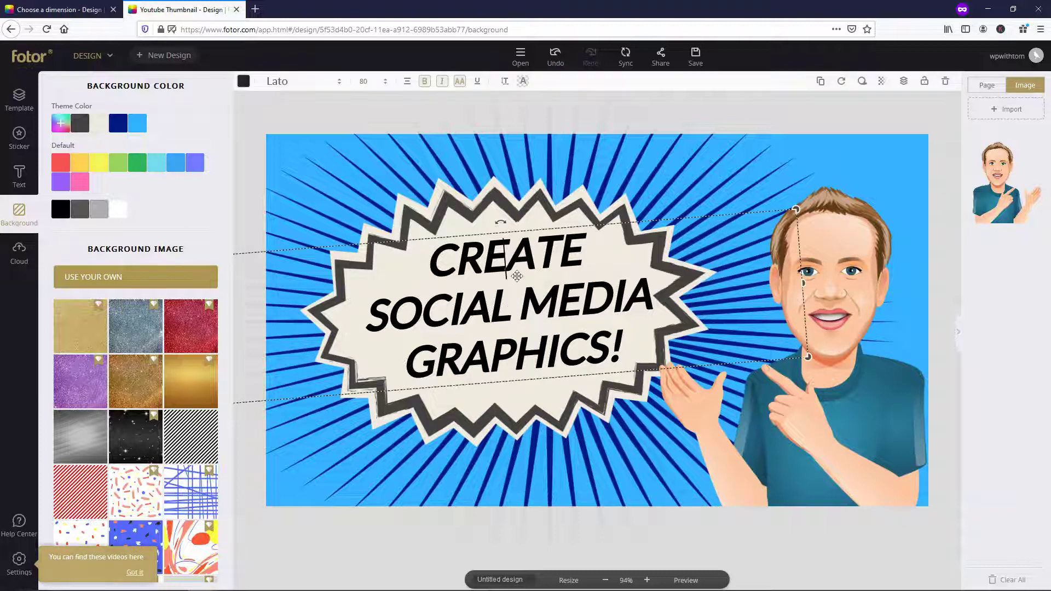
pyautogui.click(243, 82)
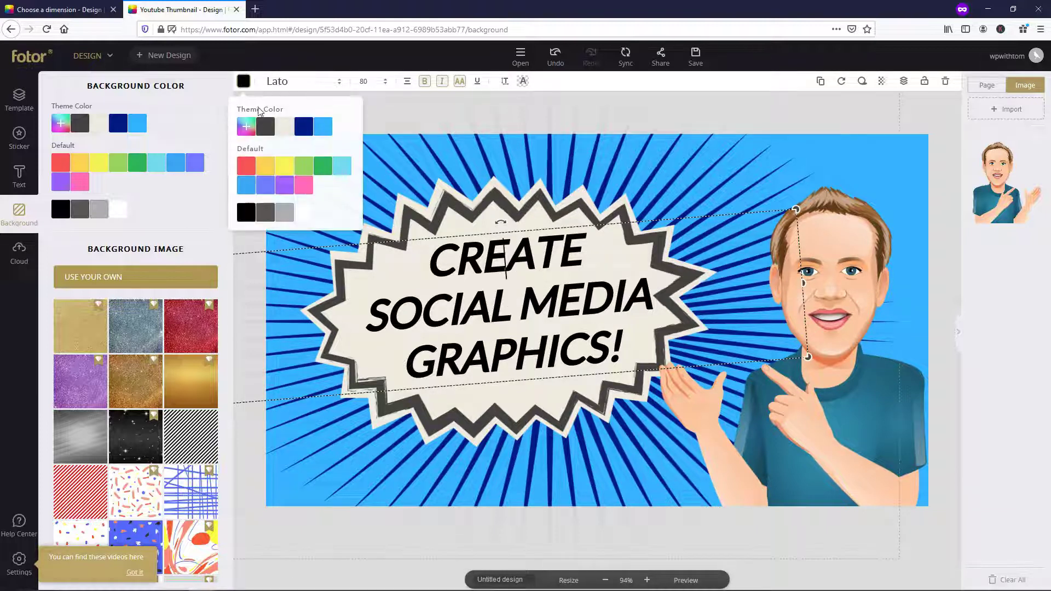
pyautogui.click(306, 130)
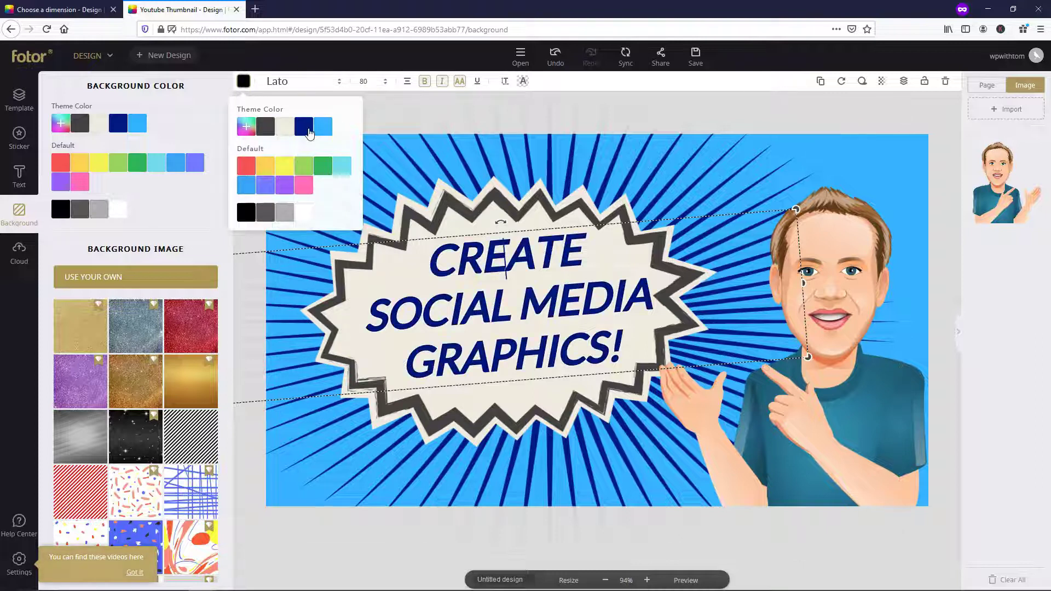
pyautogui.click(324, 129)
pyautogui.click(247, 128)
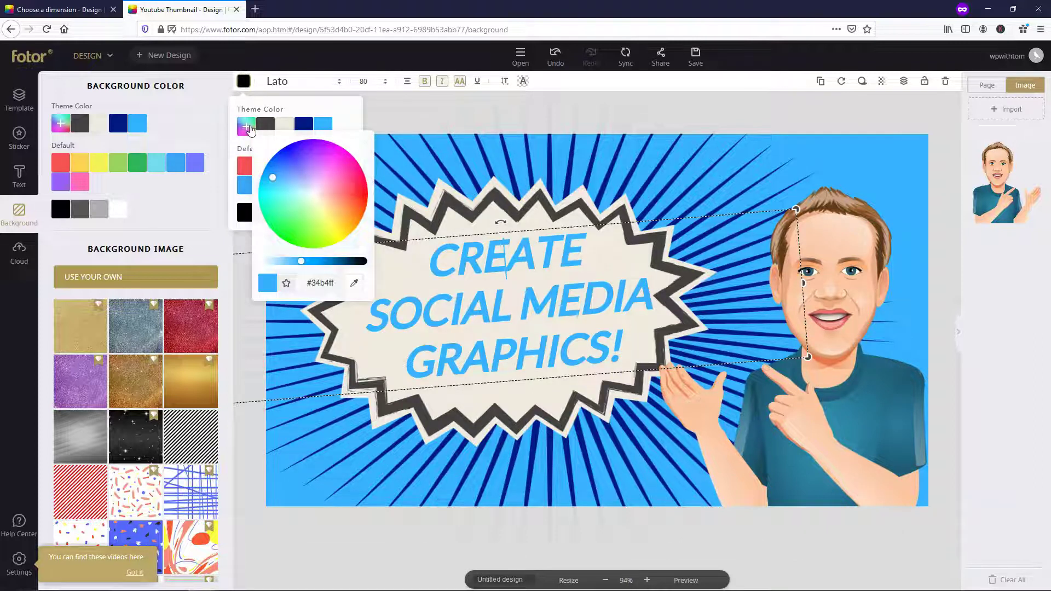
pyautogui.moveTo(289, 188); pyautogui.dragTo(352, 181)
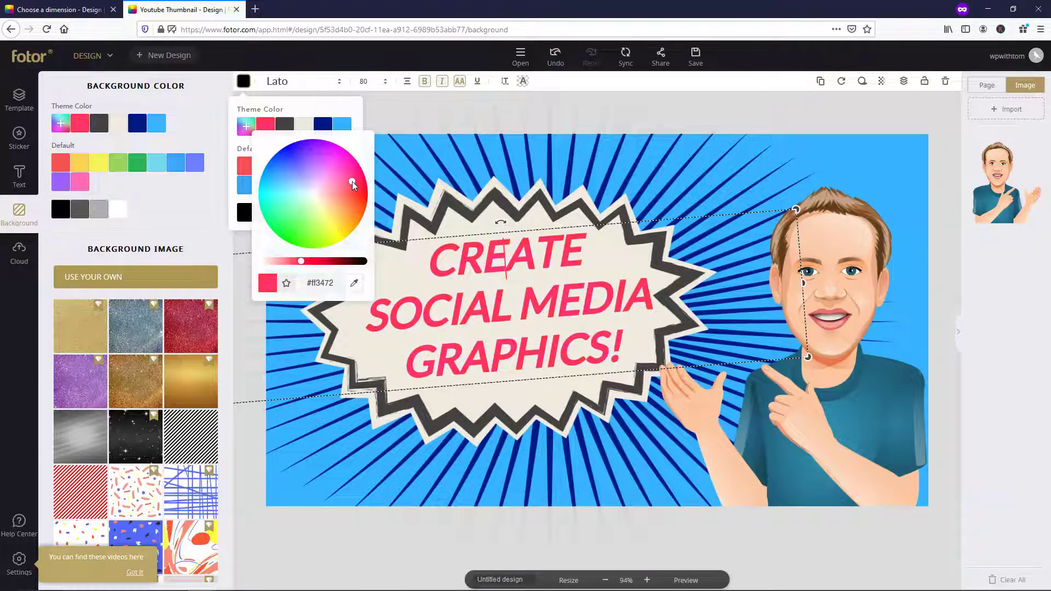
pyautogui.click(277, 572)
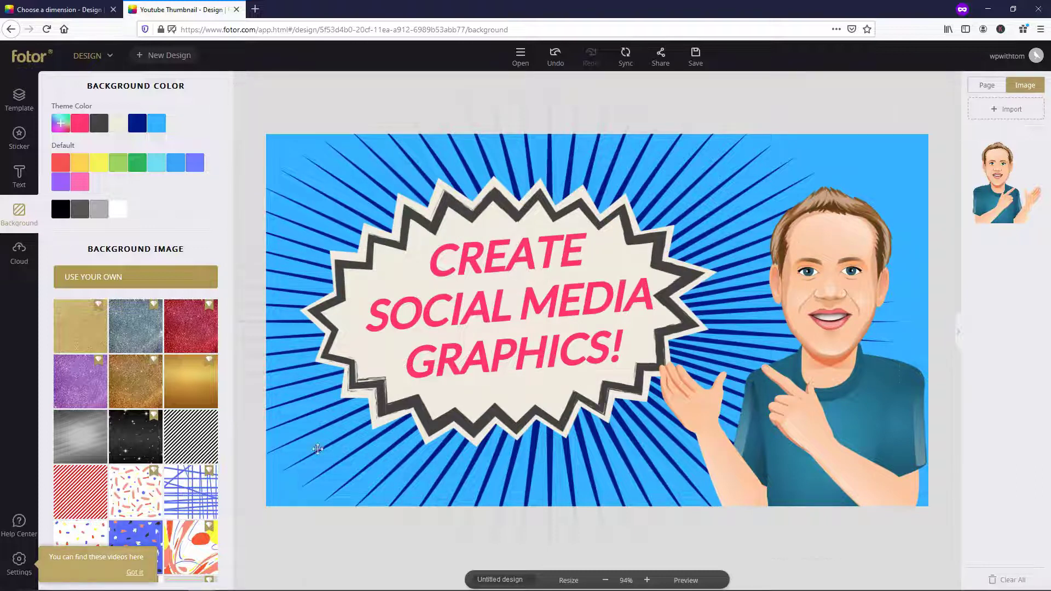
# - Shrink the starburst from its top-left corner and nudge it up slightly
pyautogui.click(332, 304)
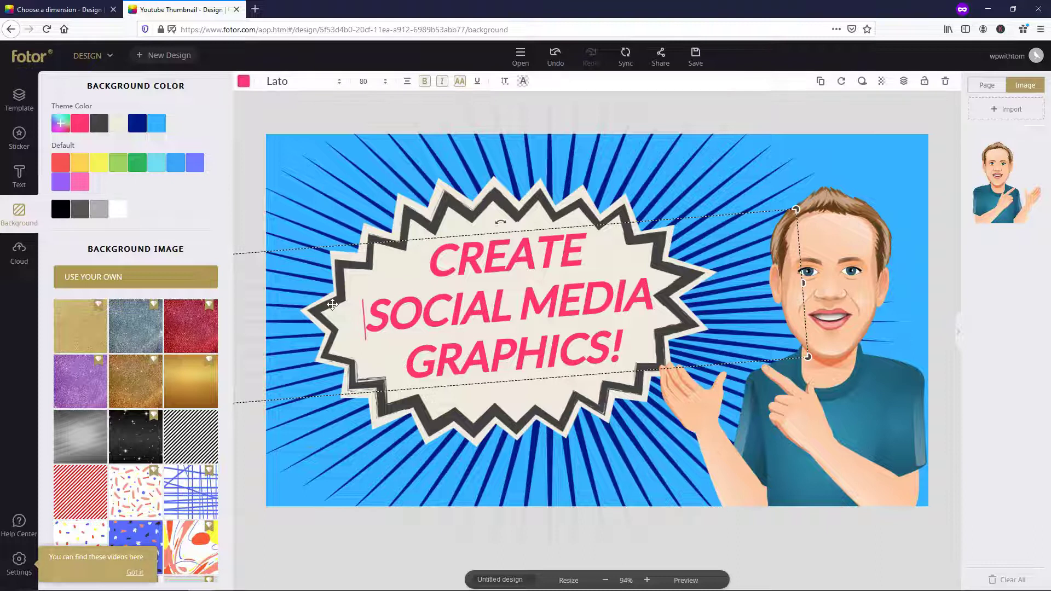
pyautogui.click(478, 204)
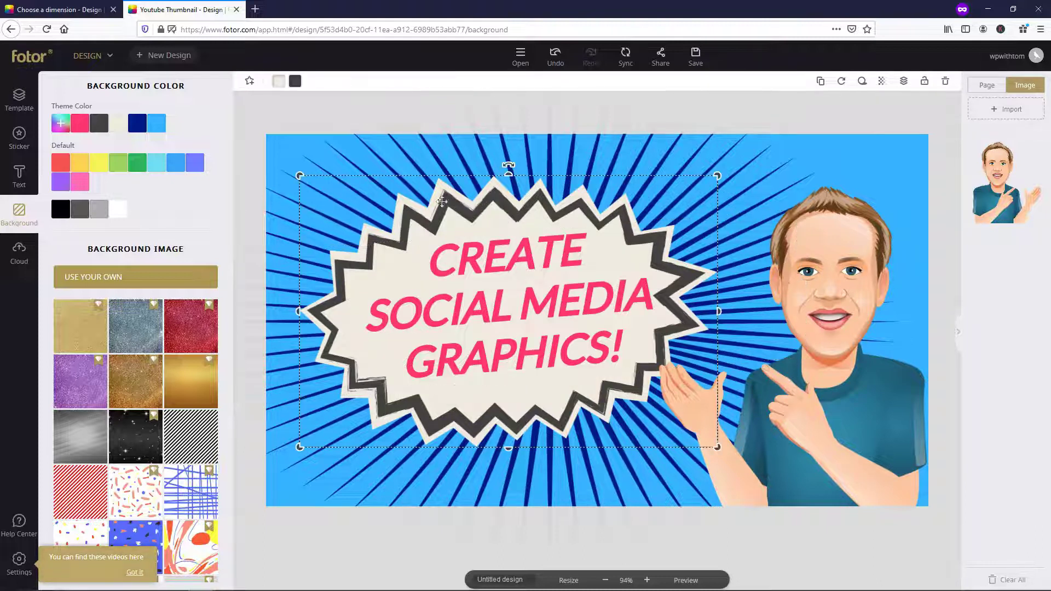
pyautogui.moveTo(299, 175); pyautogui.dragTo(316, 186)
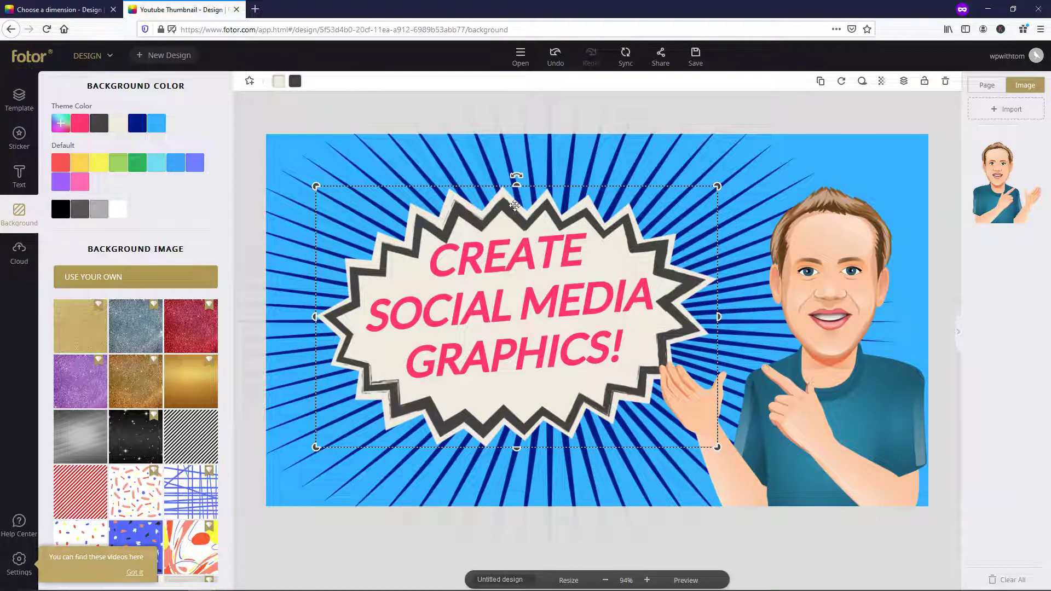
pyautogui.moveTo(516, 204); pyautogui.dragTo(515, 200)
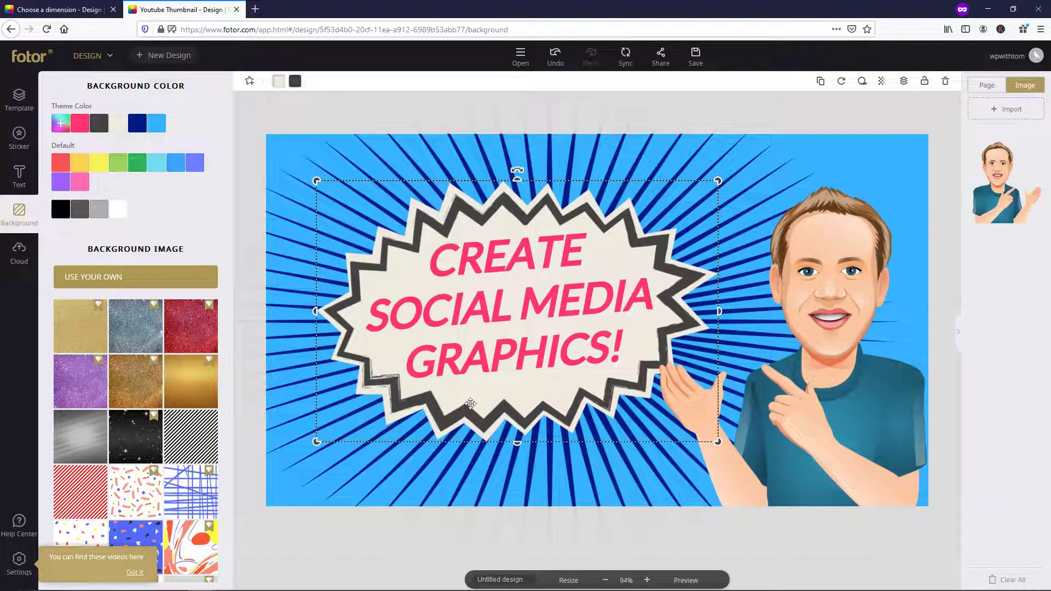
pyautogui.click(286, 581)
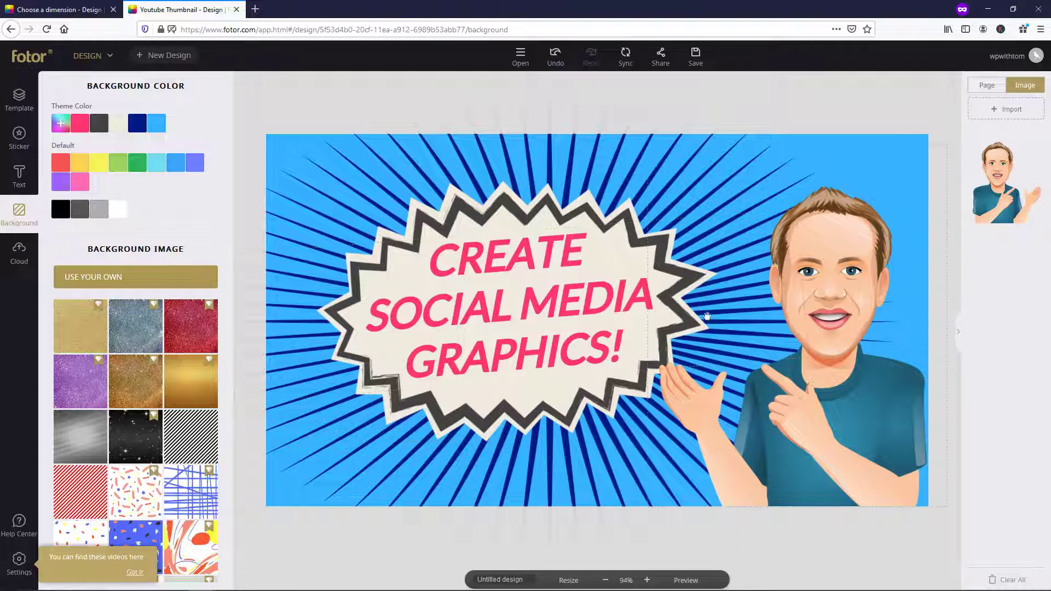
# - Stretch the starburst wider to the right and enlarge it toward the bottom left
pyautogui.click(623, 211)
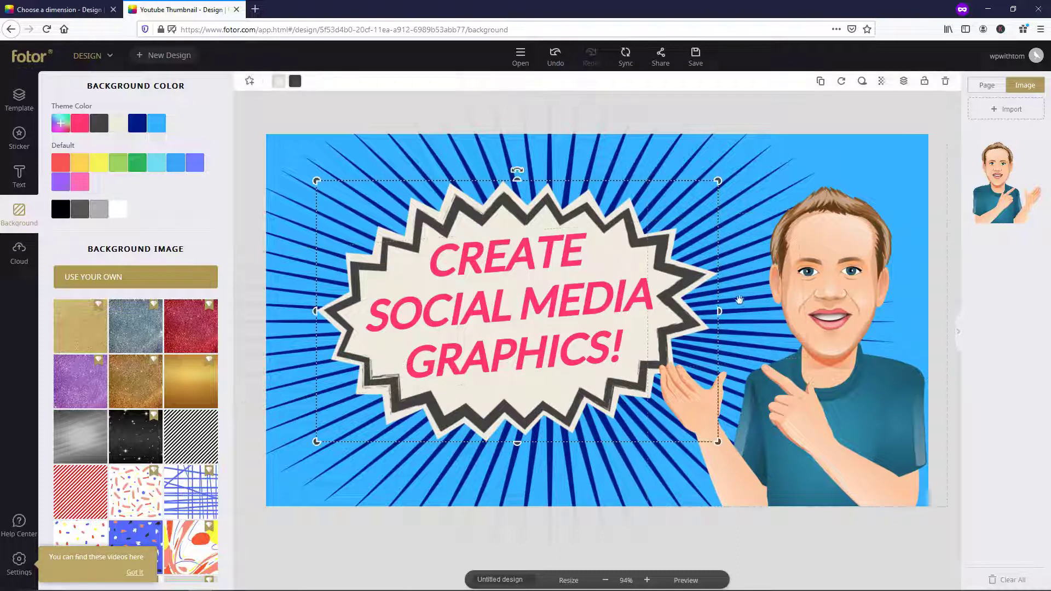
pyautogui.moveTo(719, 311); pyautogui.dragTo(727, 310)
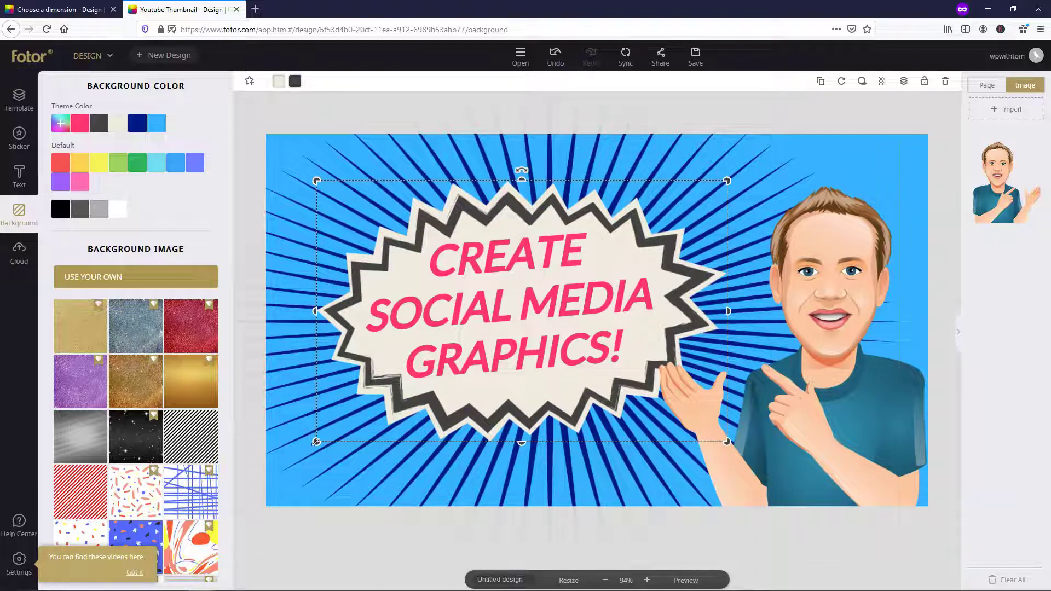
pyautogui.moveTo(316, 441); pyautogui.dragTo(311, 443)
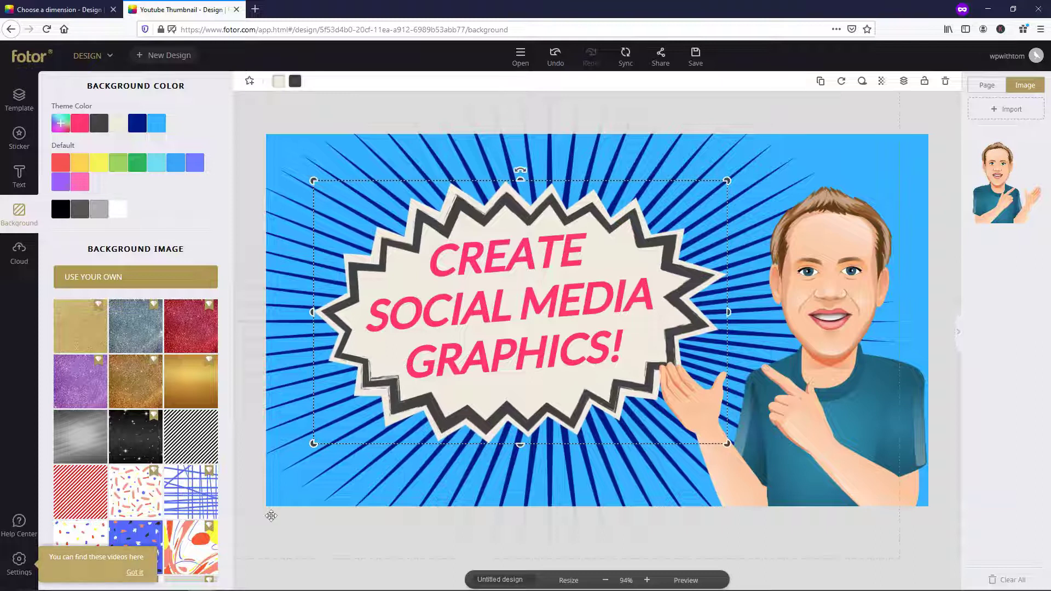
pyautogui.click(275, 571)
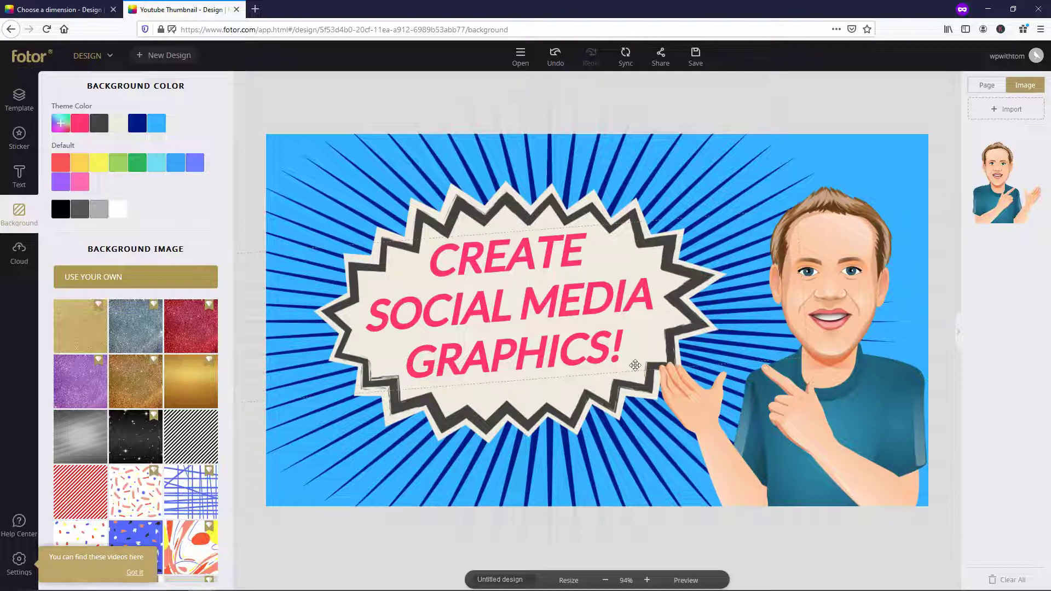
# - Download the design as a High-quality JPG named 'How to create social media graphics'
pyautogui.click(696, 56)
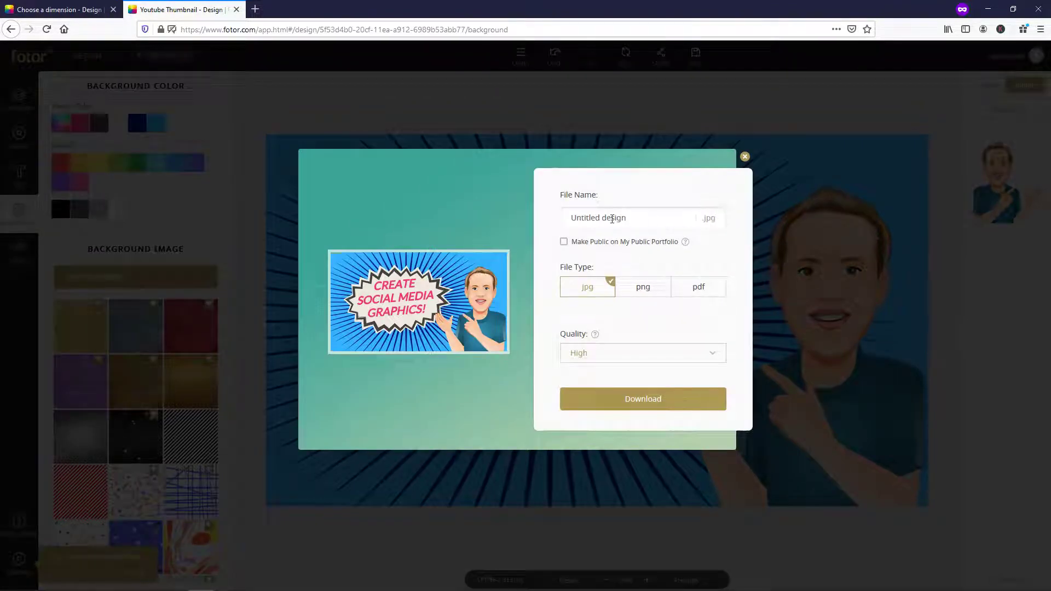
pyautogui.click(640, 217)
pyautogui.write('How ')
pyautogui.write('to create social media graphics')
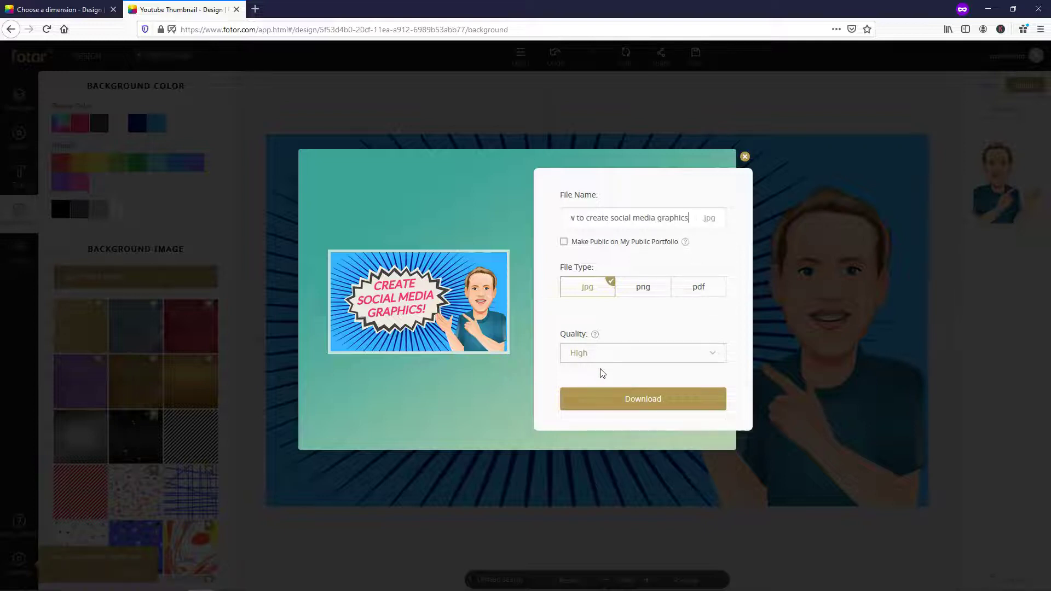
pyautogui.click(648, 404)
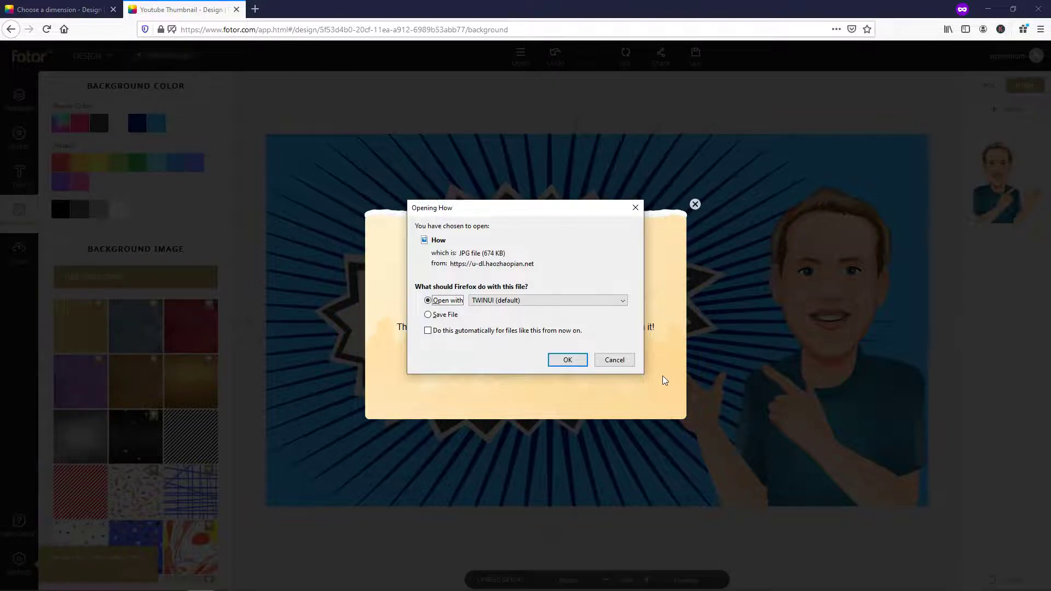
# - Save the downloaded 674 KB JPG to disk instead of opening it
pyautogui.click(445, 315)
pyautogui.click(566, 359)
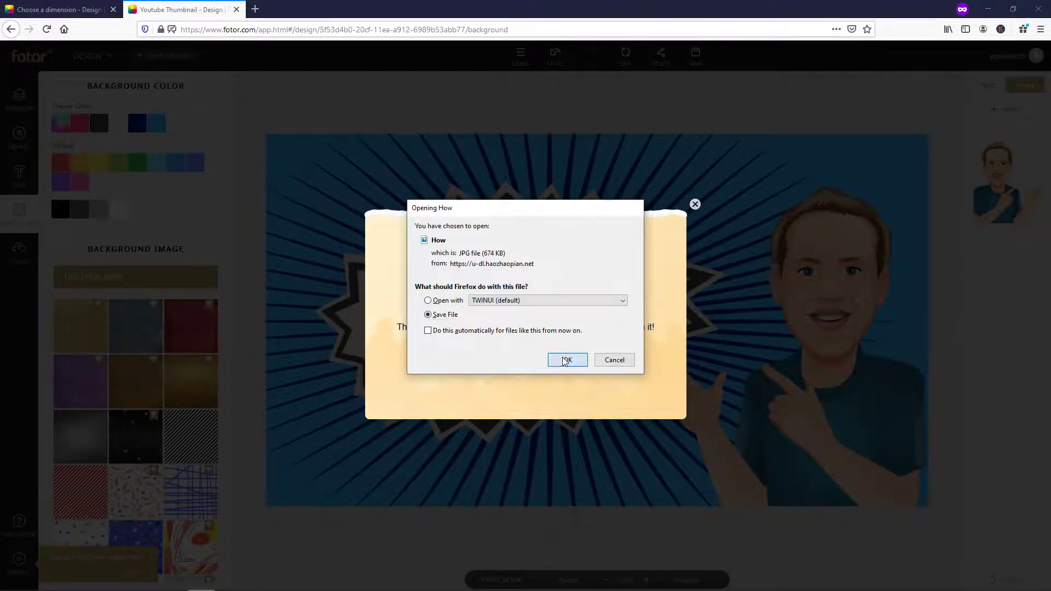